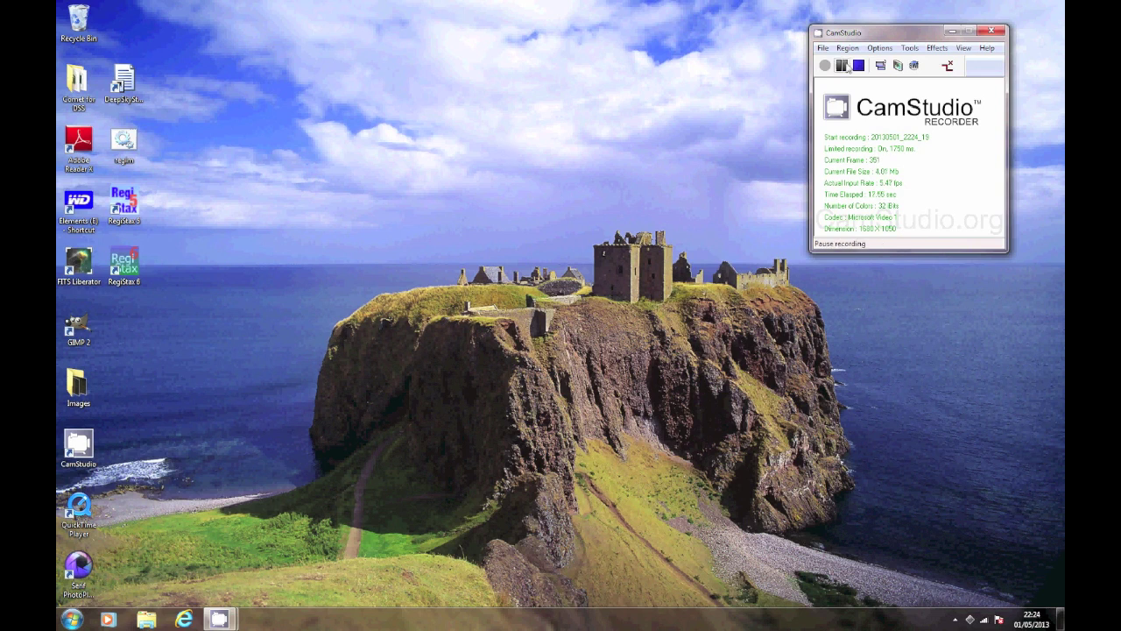
# Collapse the CamStudio recorder window down to its compact toolbar view.
pyautogui.click(881, 67)
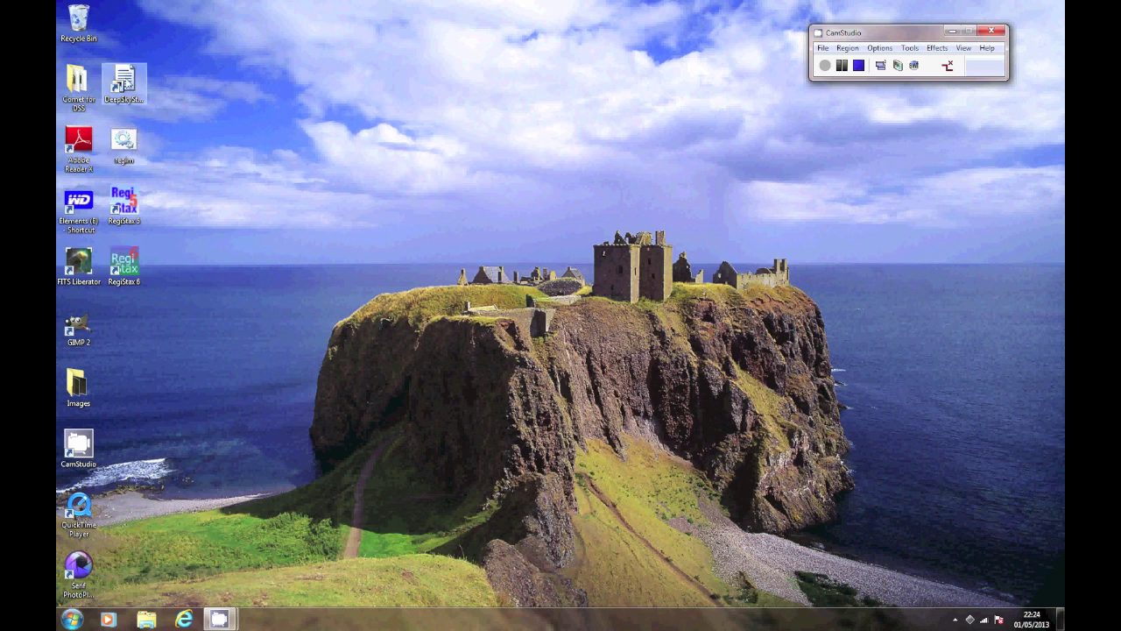
# Launch DeepSkyStacker from its desktop shortcut.
pyautogui.doubleClick(127, 83)
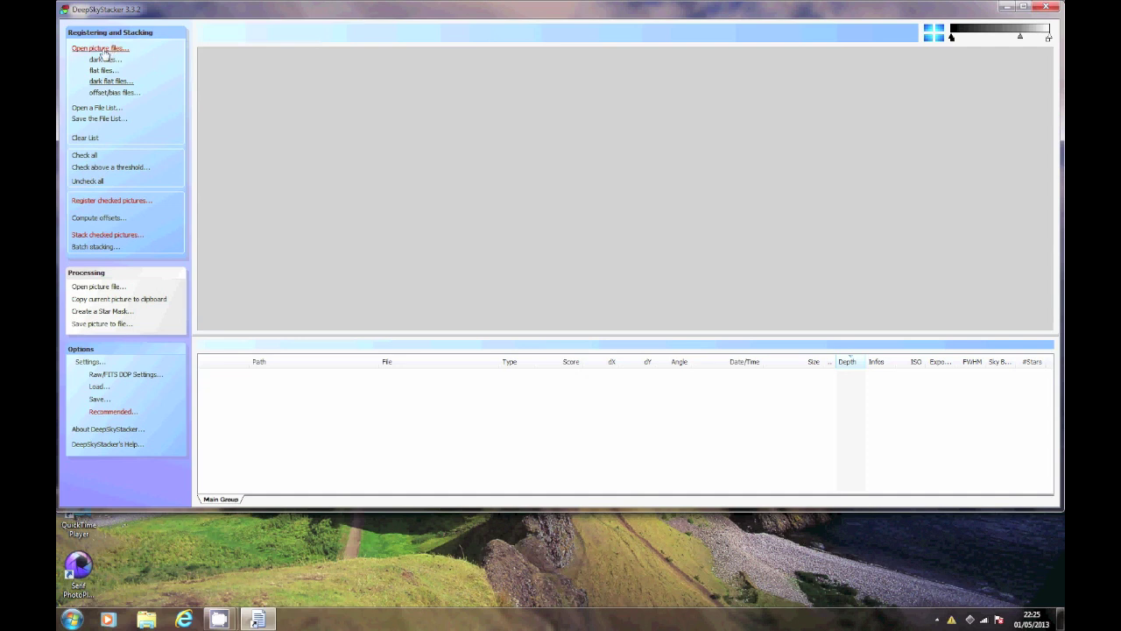
# Browse to 2013 image data > 20130427_M3_200_12800 > LightsM3 to add light frames.
pyautogui.click(105, 49)
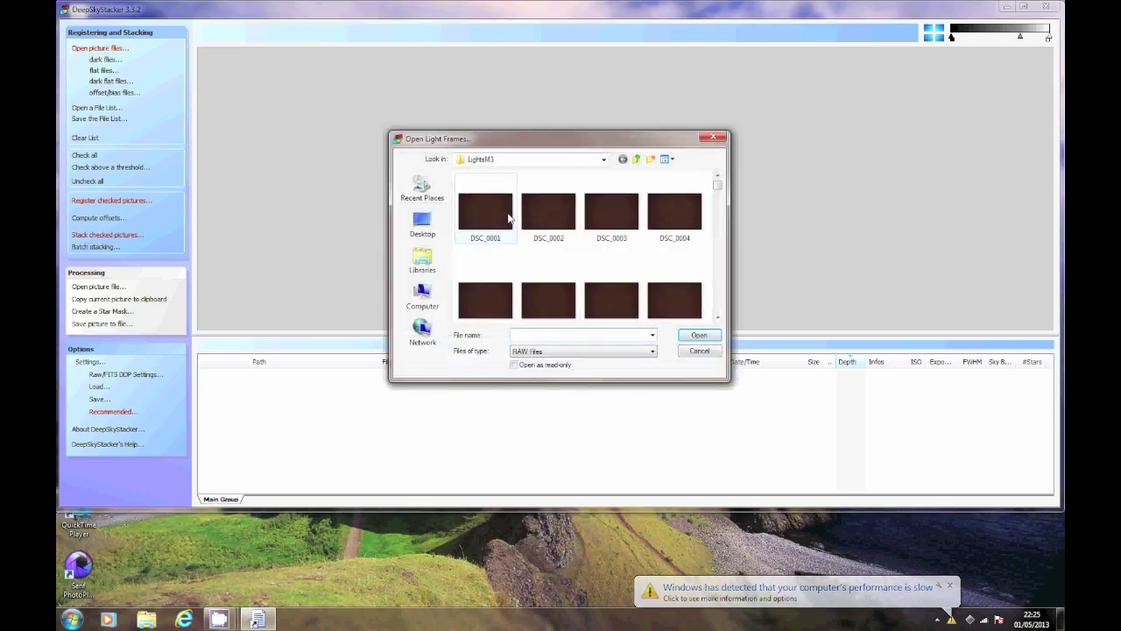
pyautogui.click(603, 159)
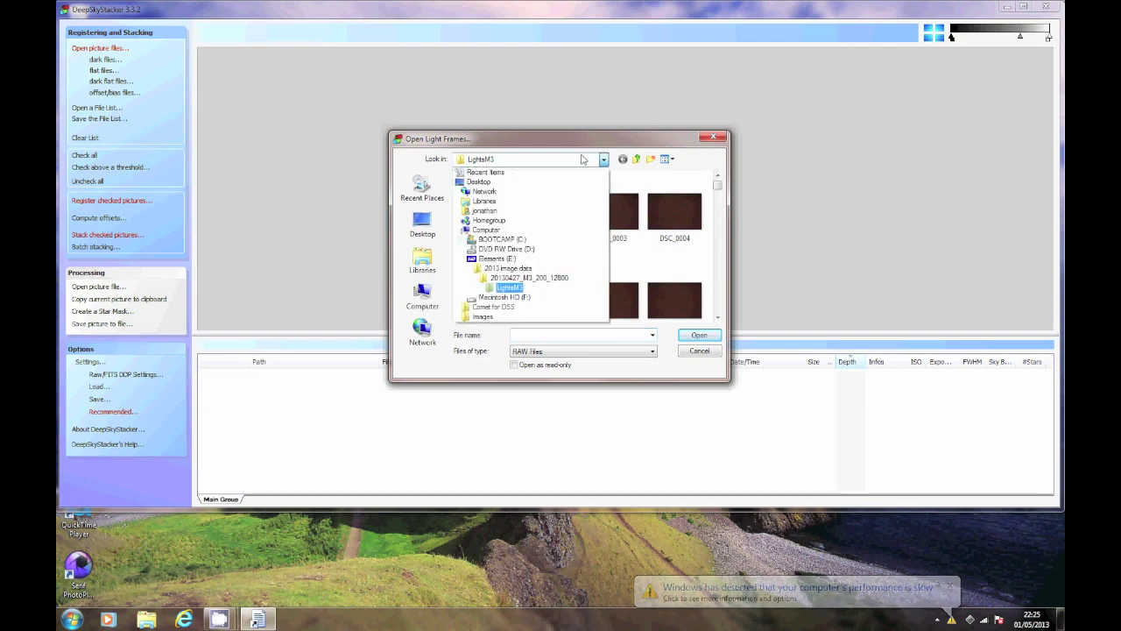
pyautogui.click(509, 268)
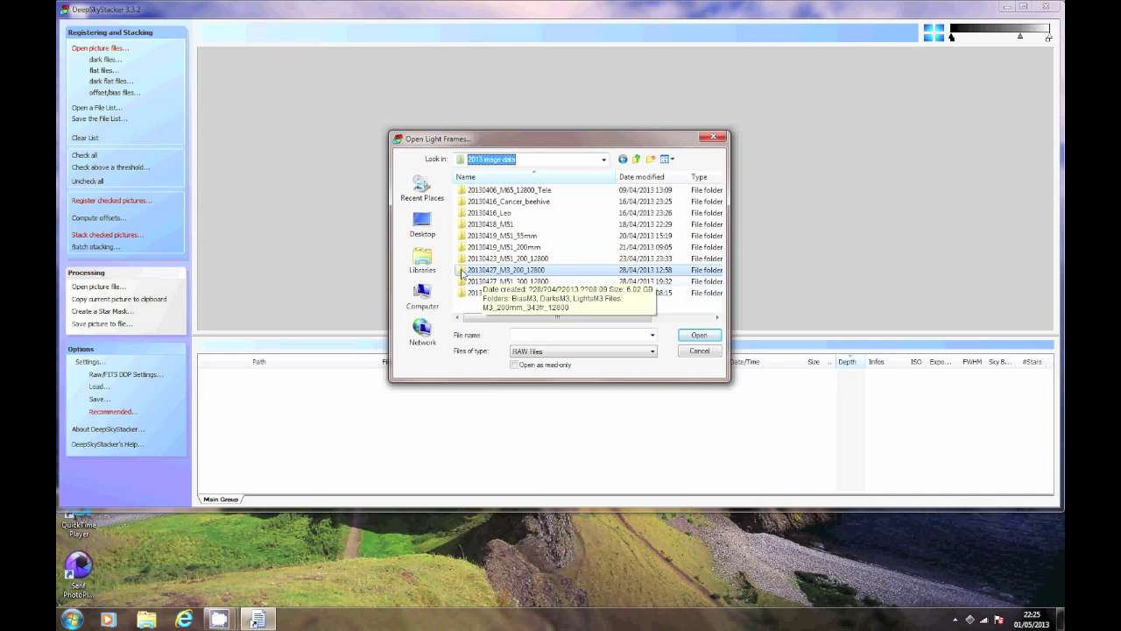
pyautogui.doubleClick(461, 272)
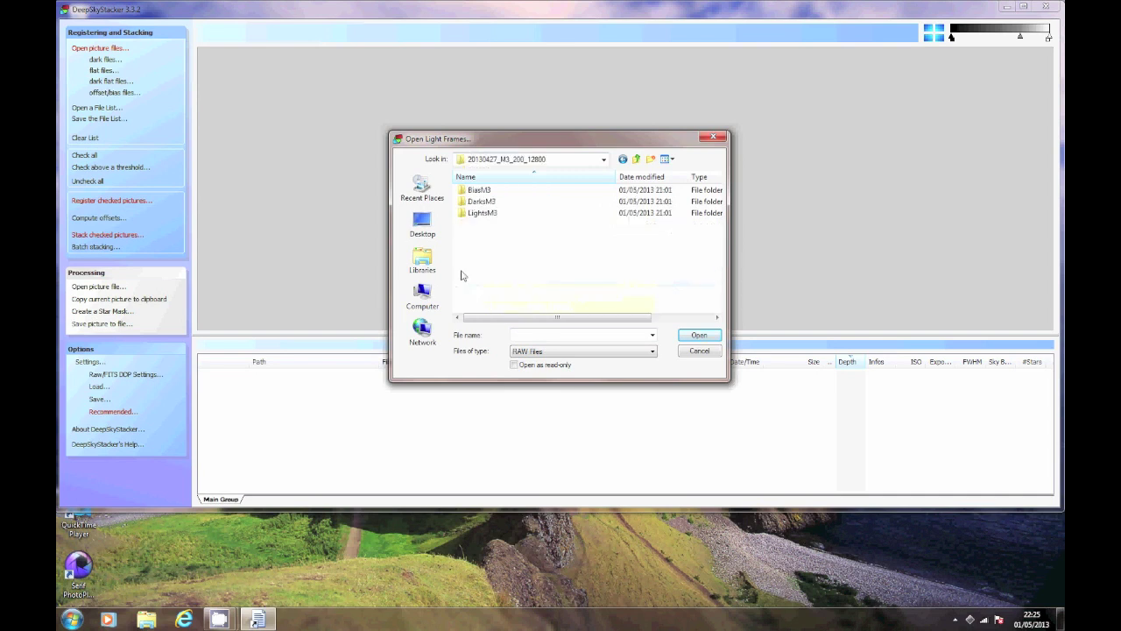
pyautogui.doubleClick(480, 213)
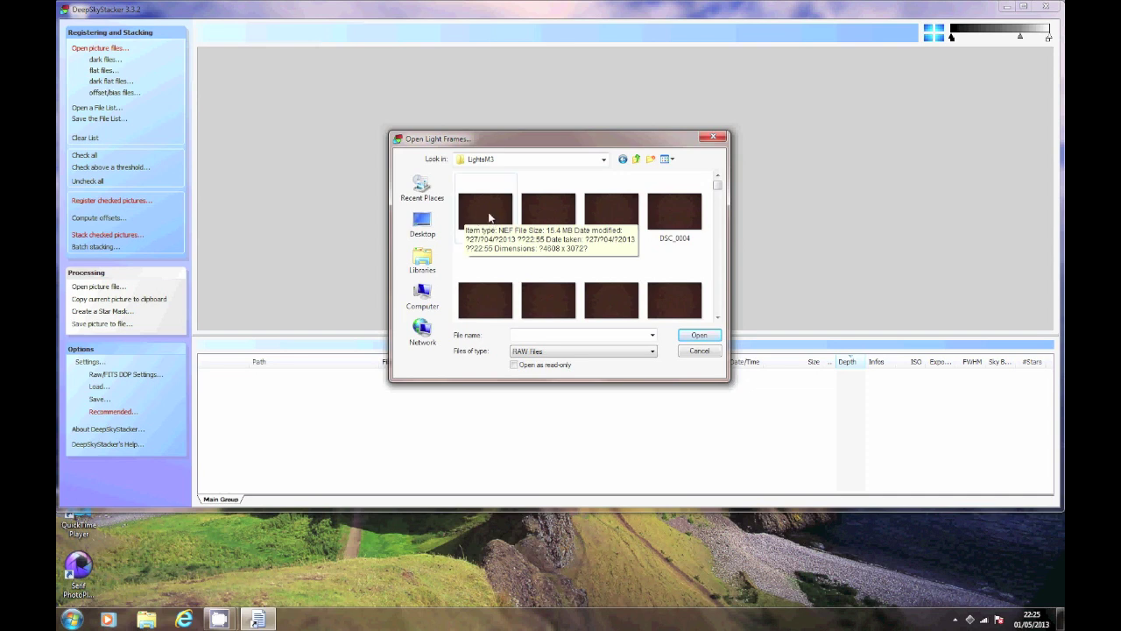
# Select every RAW light frame from DSC_0001 to the last and load them.
pyautogui.click(488, 217)
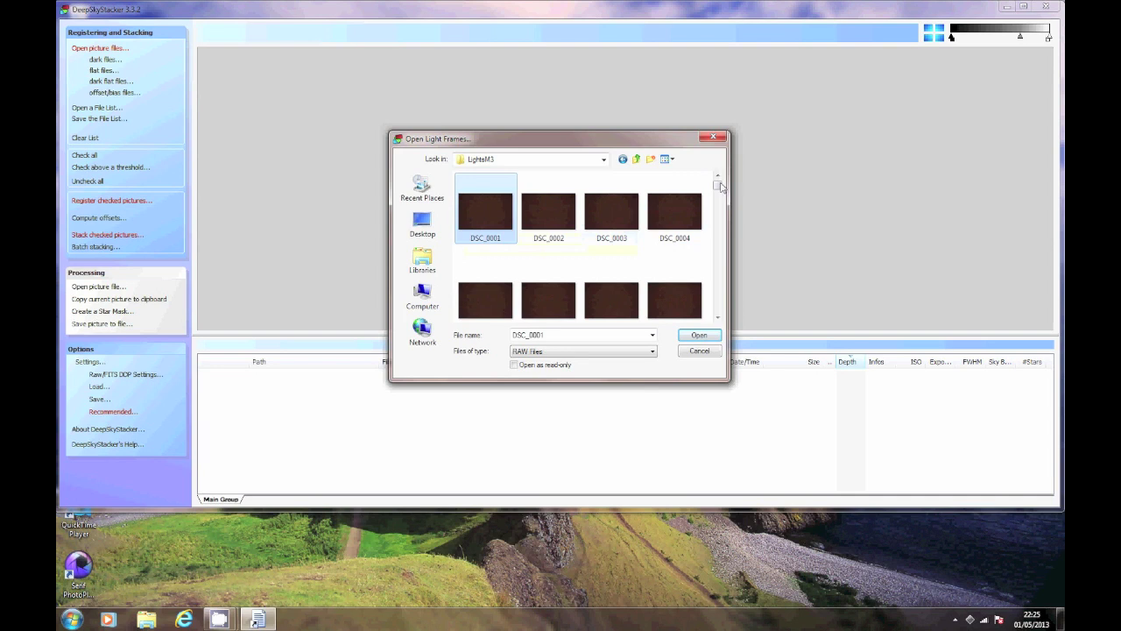
pyautogui.moveTo(717, 183); pyautogui.dragTo(723, 319)
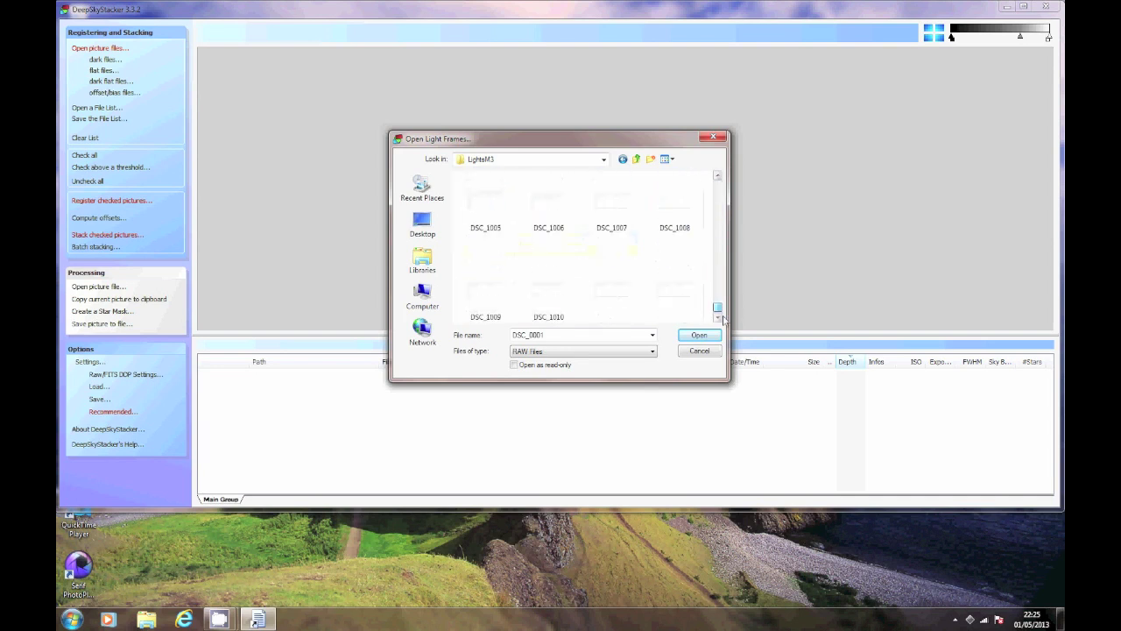
pyautogui.keyDown('shift'); pyautogui.click(563, 295); pyautogui.keyUp('shift')
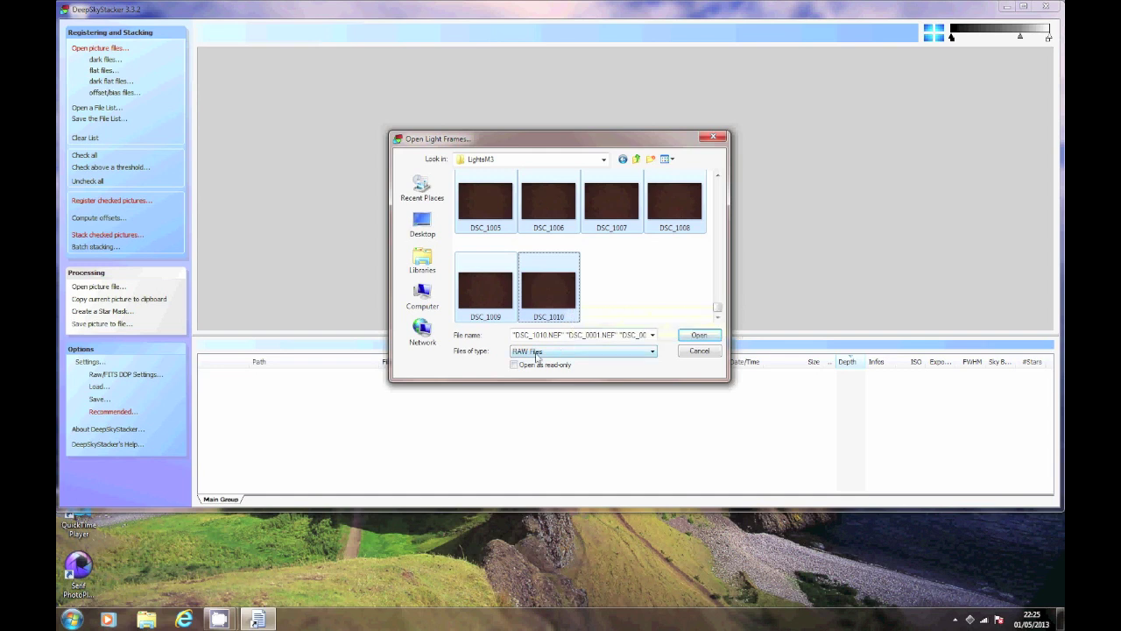
pyautogui.click(653, 352)
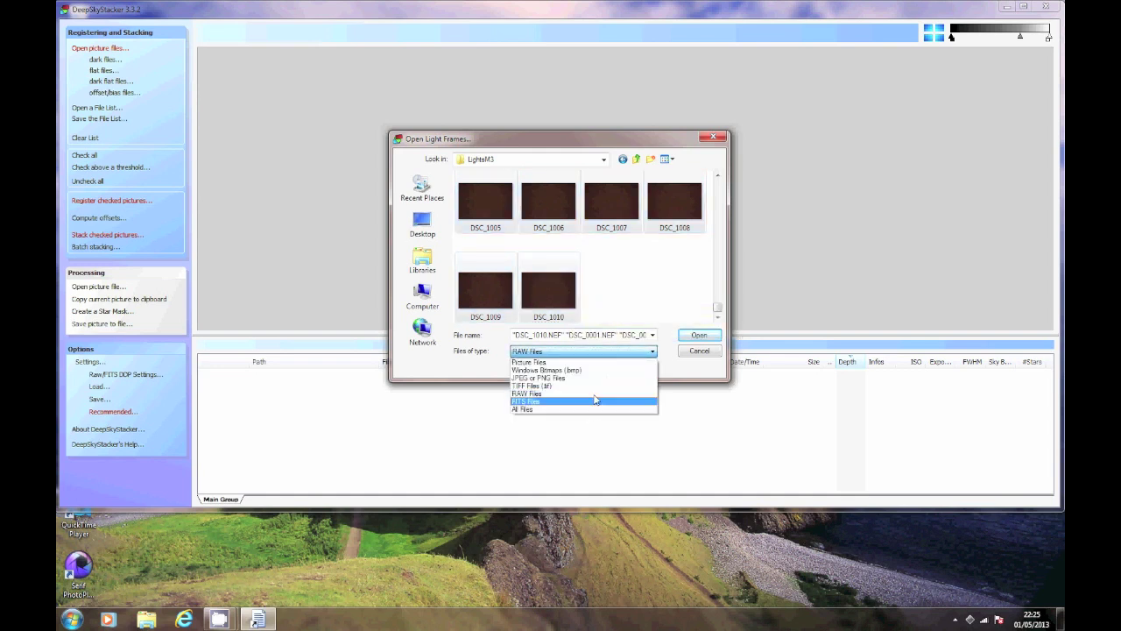
pyautogui.click(595, 351)
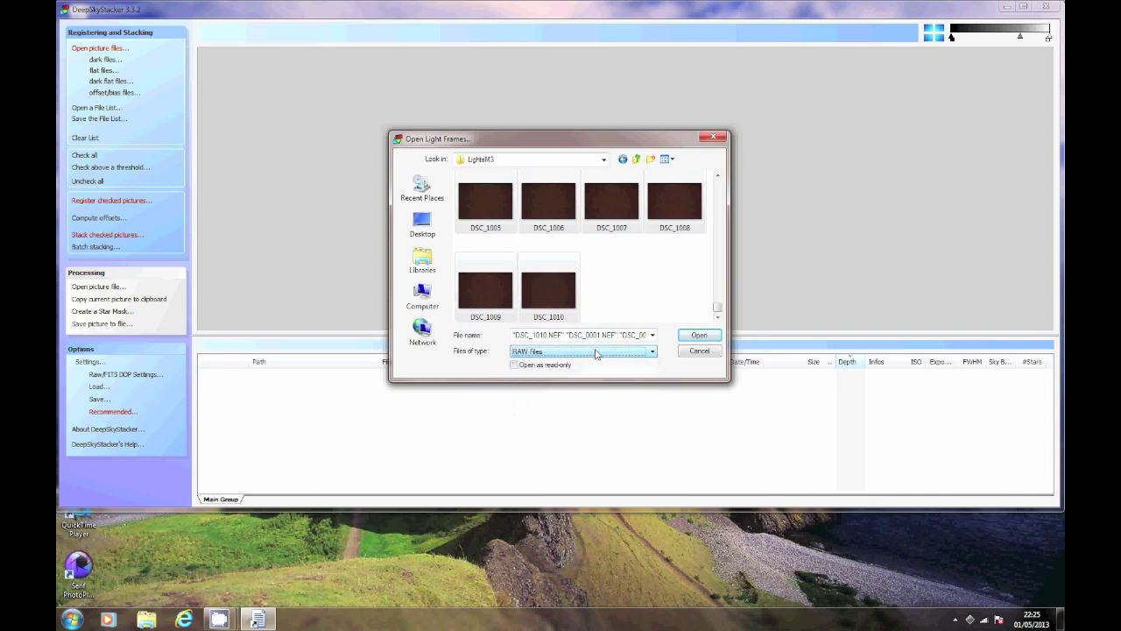
pyautogui.click(697, 336)
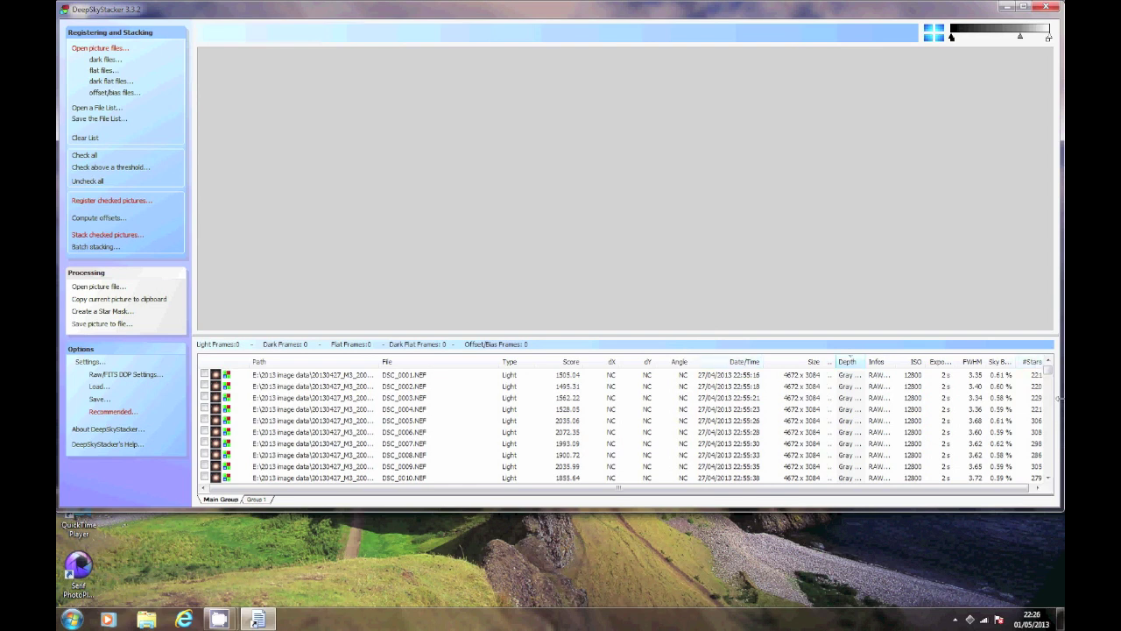
# Scroll through the loaded M3 light frames to review their scores, FWHM and star counts.
pyautogui.moveTo(1059, 399); pyautogui.dragTo(1060, 399)
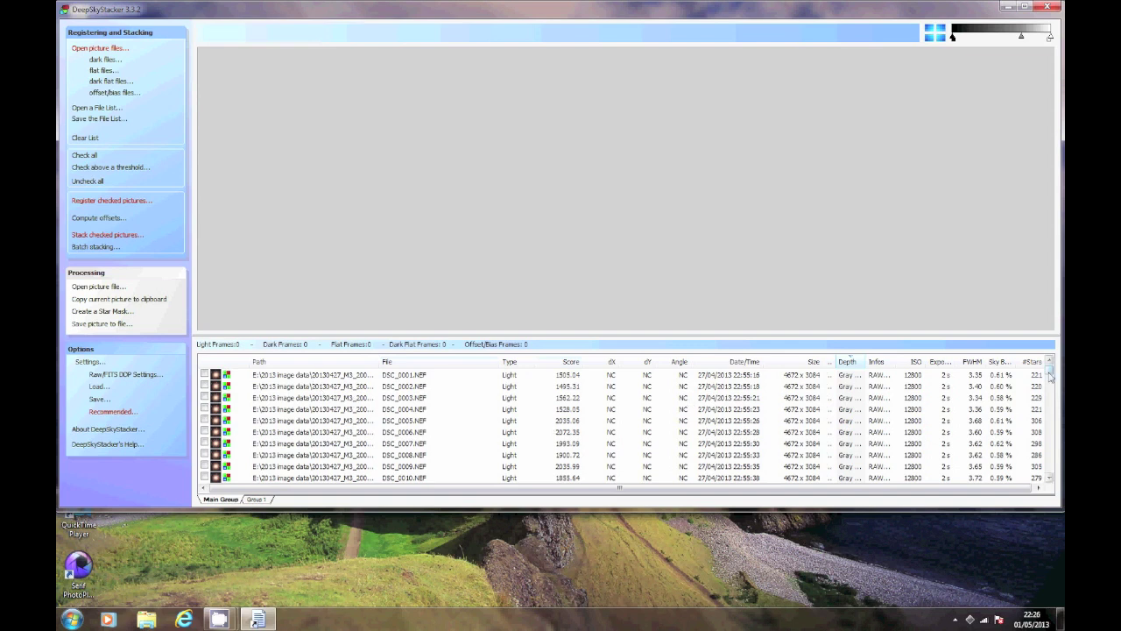
pyautogui.moveTo(1049, 371)
pyautogui.mouseDown()
pyautogui.moveTo(1051, 422)
pyautogui.moveTo(1050, 368)
pyautogui.mouseUp()
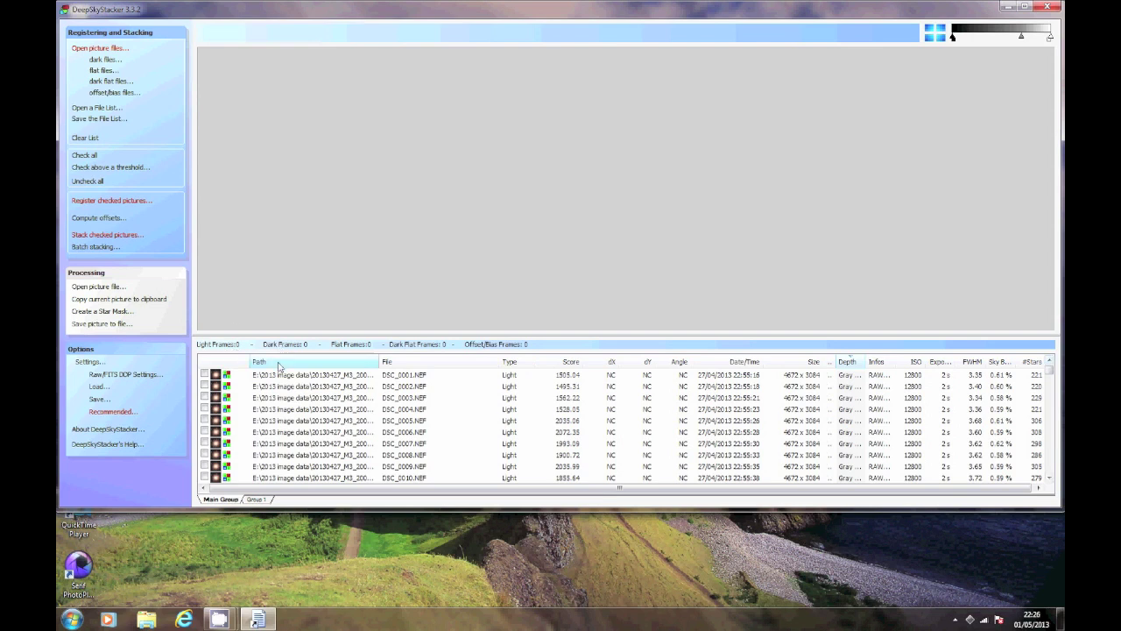
# Preview DSC_0006.NEF and brighten it with the histogram midpoint so faint stars show.
pyautogui.click(393, 401)
pyautogui.click(557, 434)
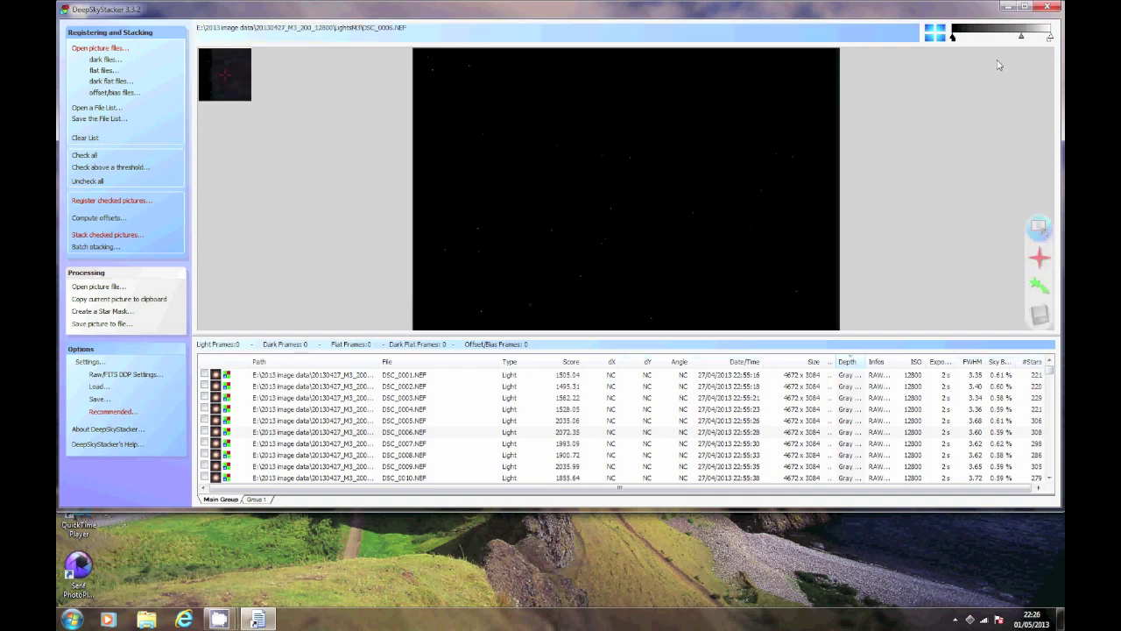
pyautogui.moveTo(1023, 39); pyautogui.dragTo(981, 38)
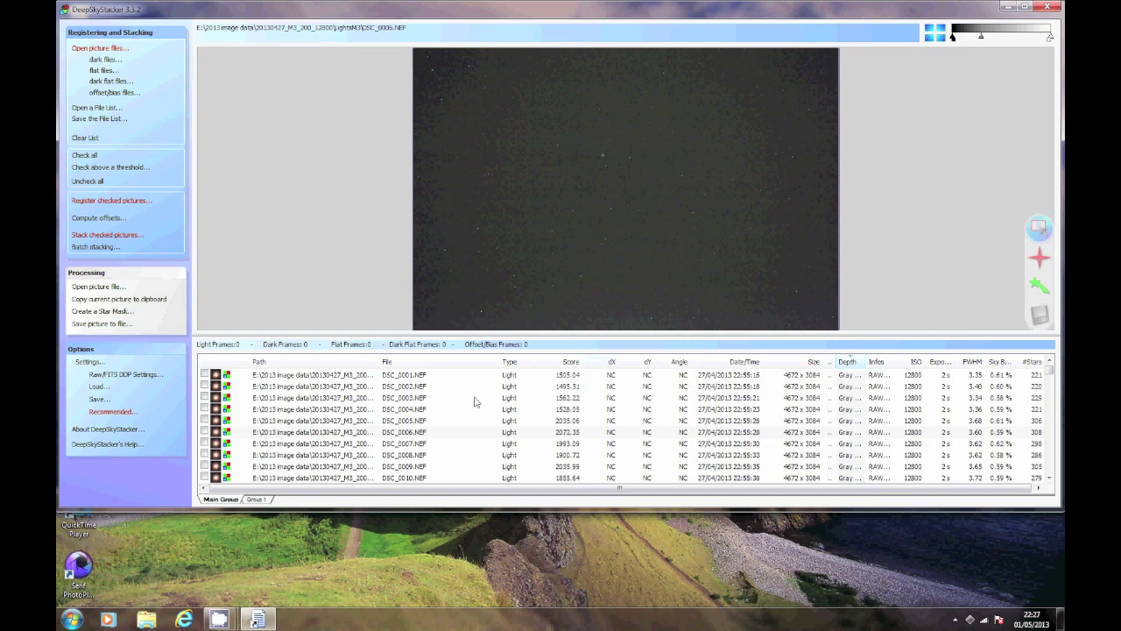
# Add the 18 dark frames DSC_0211 through DSC_0228 from the DarksM3 folder.
pyautogui.click(105, 61)
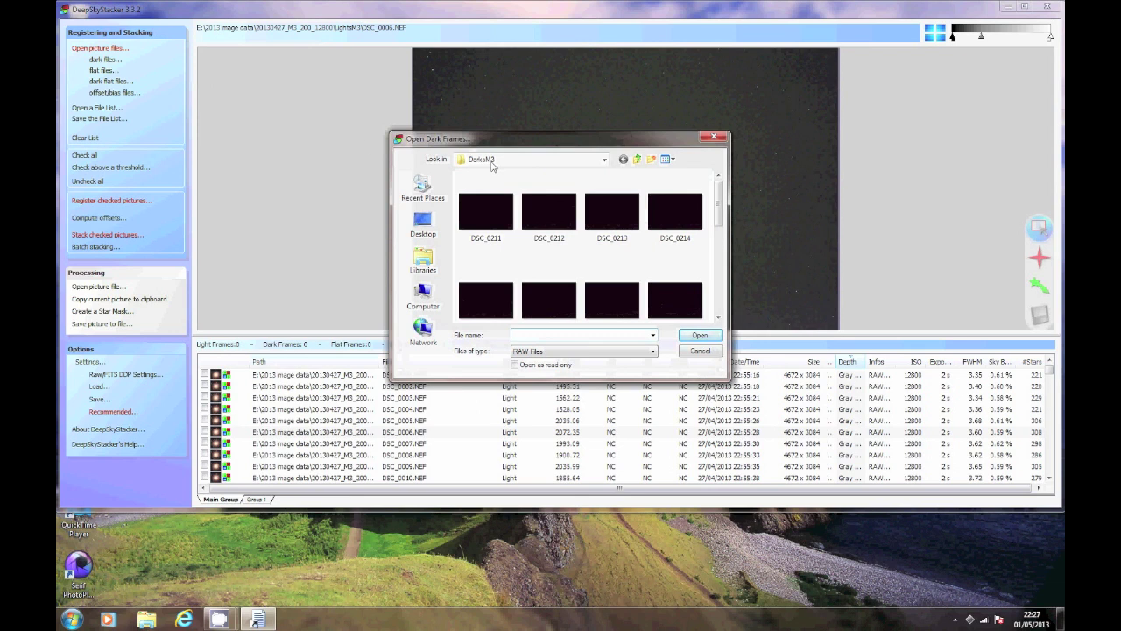
pyautogui.click(486, 220)
pyautogui.scroll(-5, 549, 289)
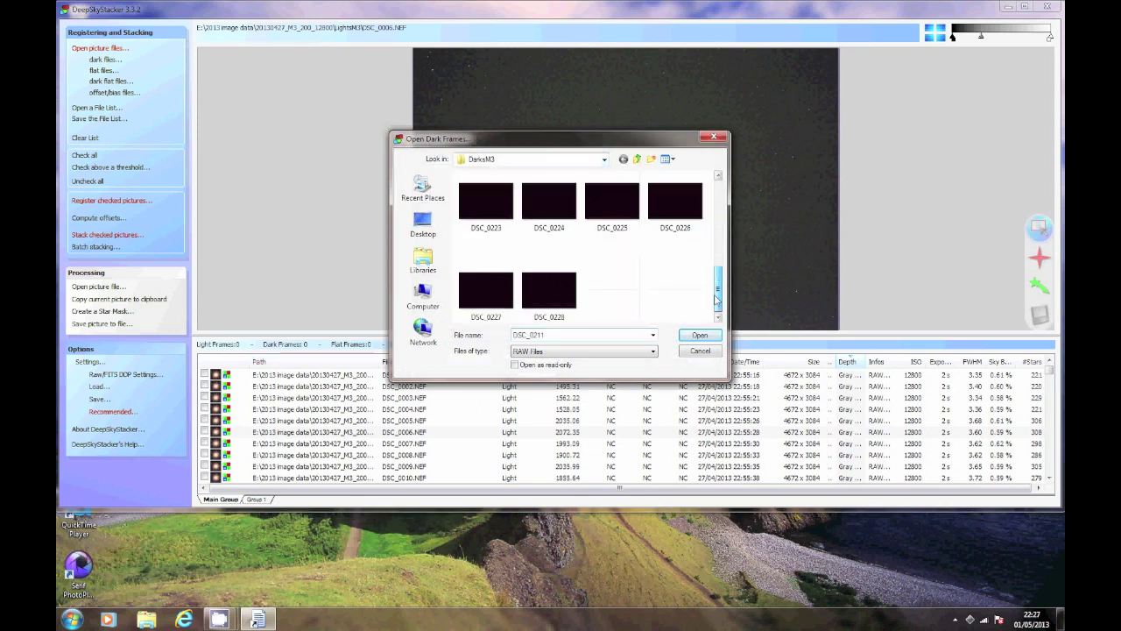
pyautogui.keyDown('shift'); pyautogui.click(548, 284); pyautogui.keyUp('shift')
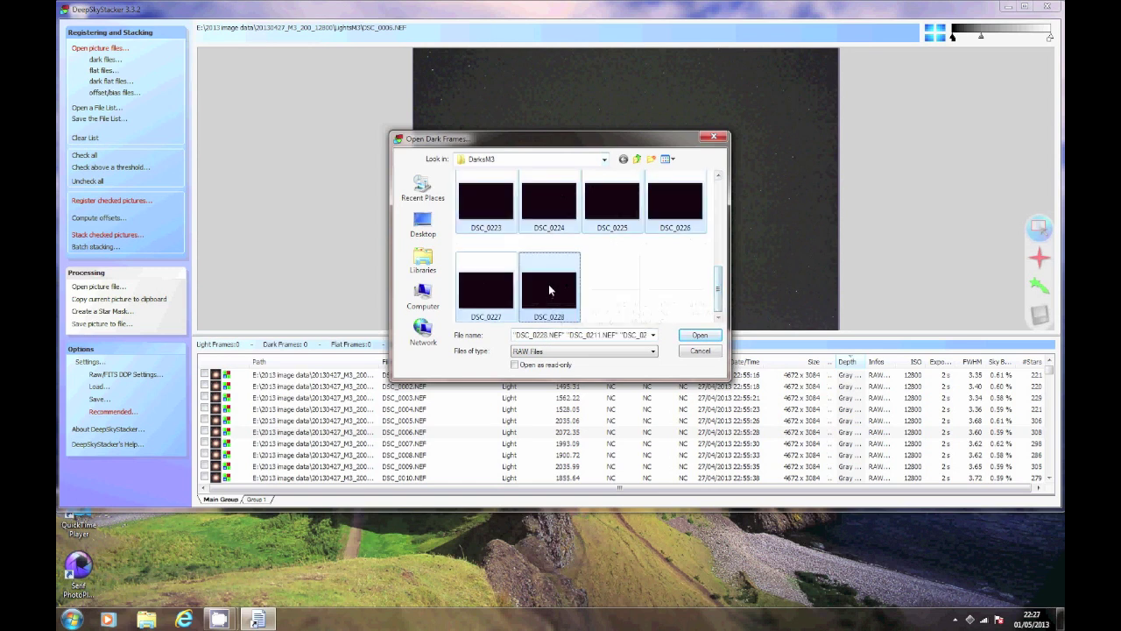
pyautogui.click(700, 335)
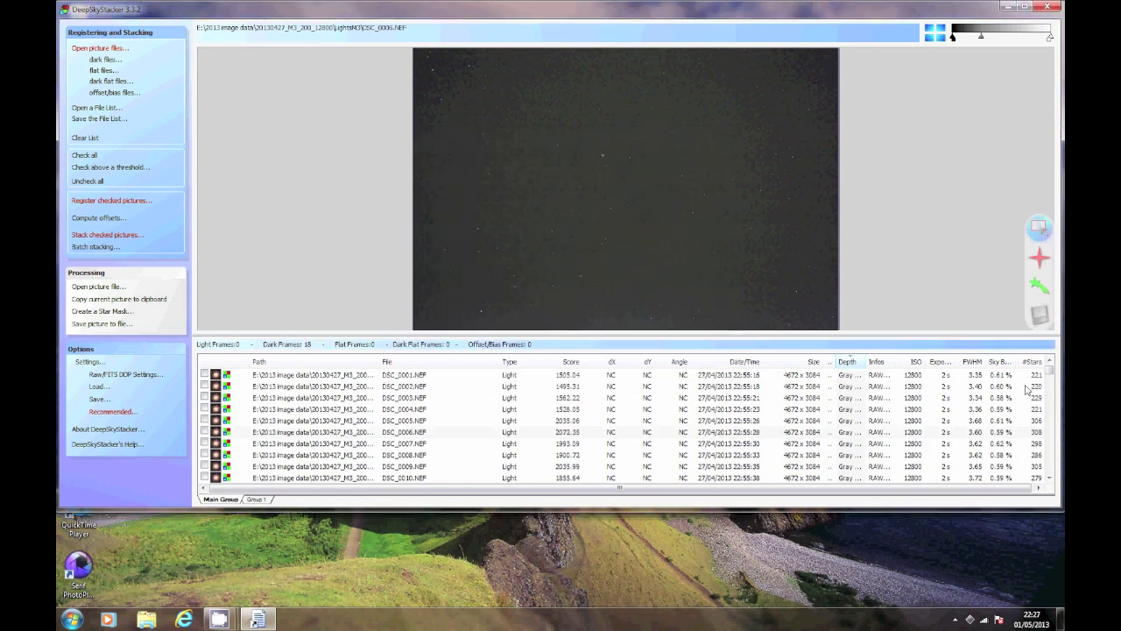
pyautogui.moveTo(1049, 375); pyautogui.dragTo(1051, 480)
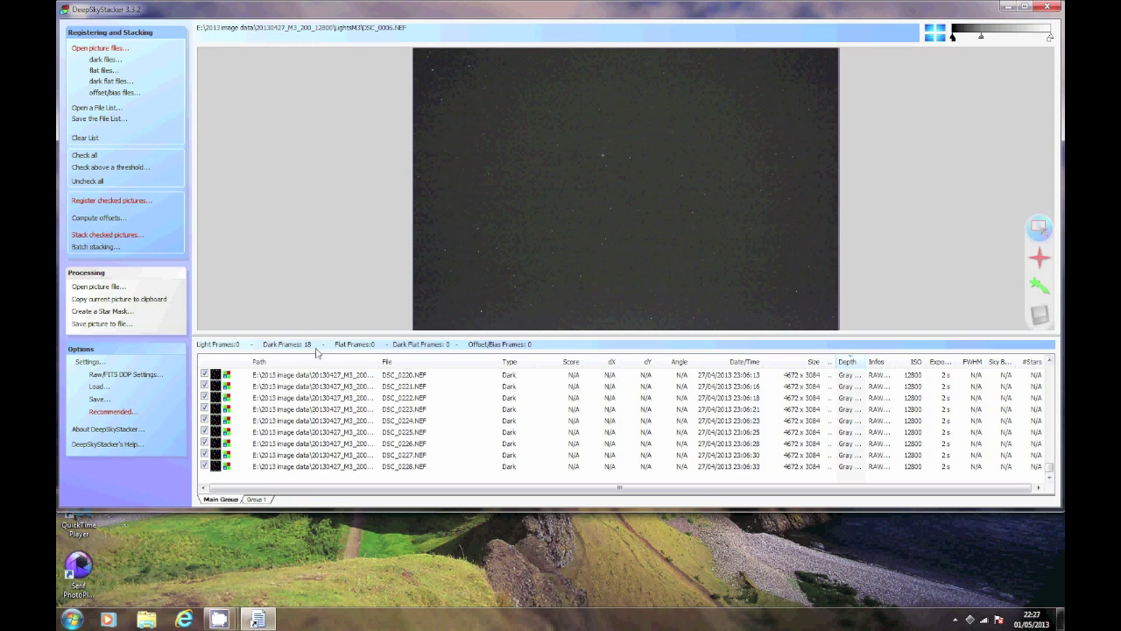
# Add the 20 offset/bias frames DSC_0229 through DSC_0248 from the BiasM3 folder.
pyautogui.click(122, 95)
pyautogui.click(477, 210)
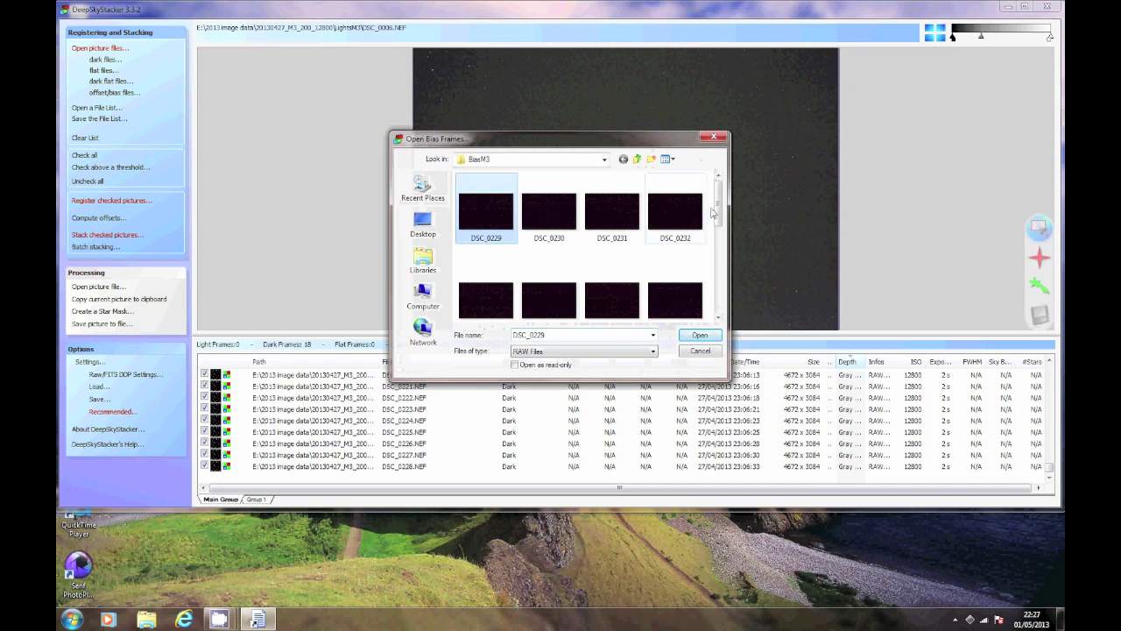
pyautogui.moveTo(718, 199); pyautogui.dragTo(718, 286)
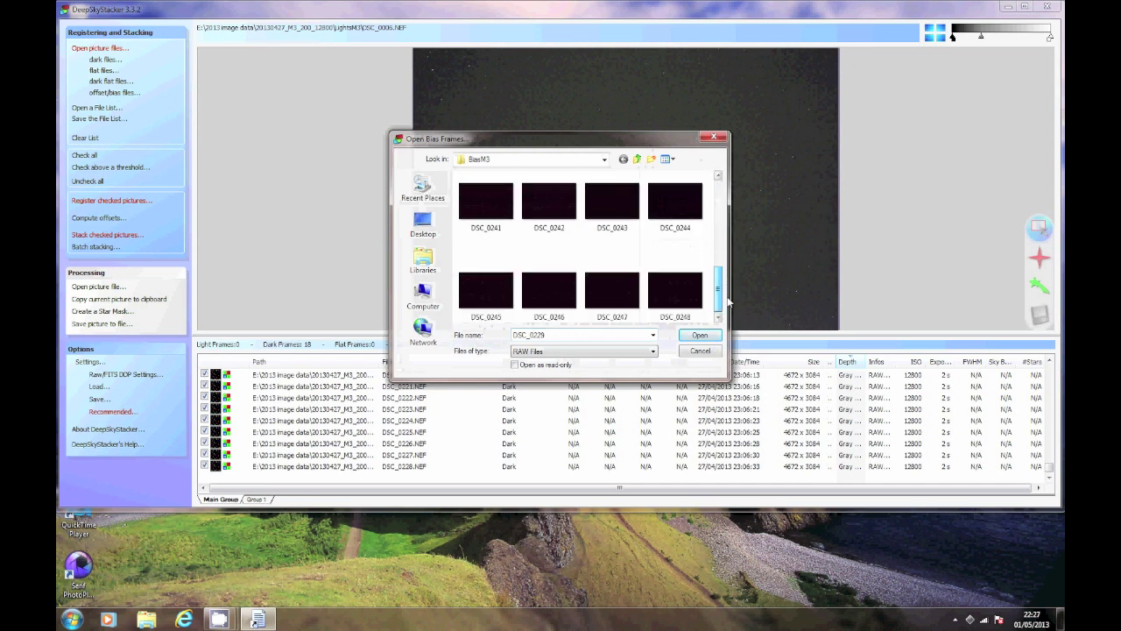
pyautogui.keyDown('shift'); pyautogui.click(679, 304); pyautogui.keyUp('shift')
pyautogui.click(706, 336)
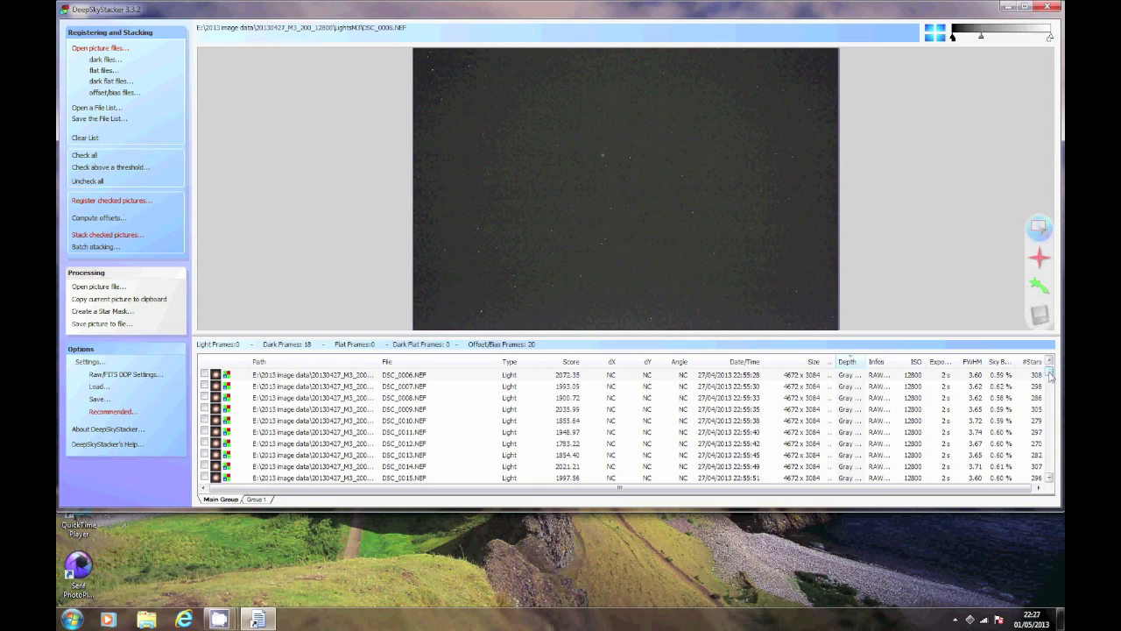
pyautogui.moveTo(1050, 375); pyautogui.dragTo(1051, 478)
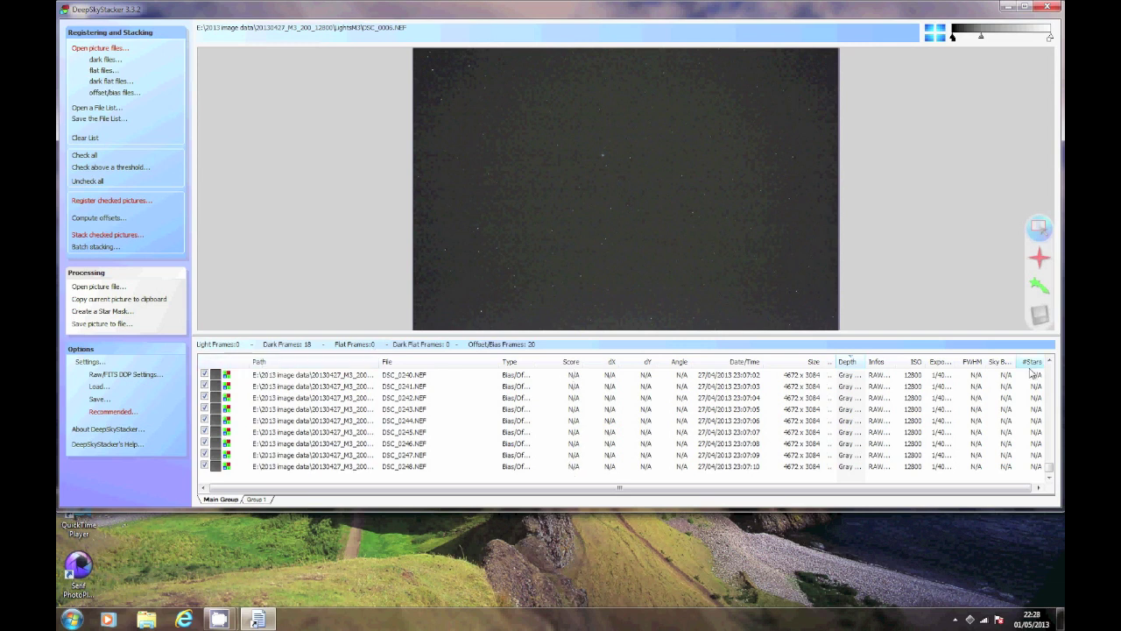
pyautogui.moveTo(1049, 464); pyautogui.dragTo(1049, 367)
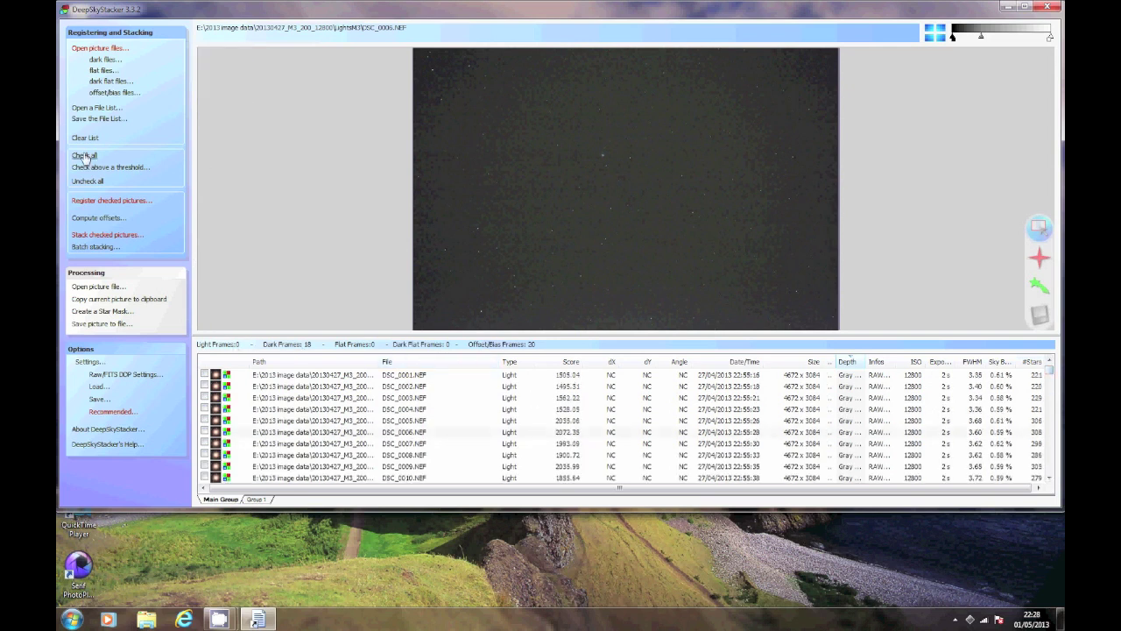
pyautogui.click(85, 156)
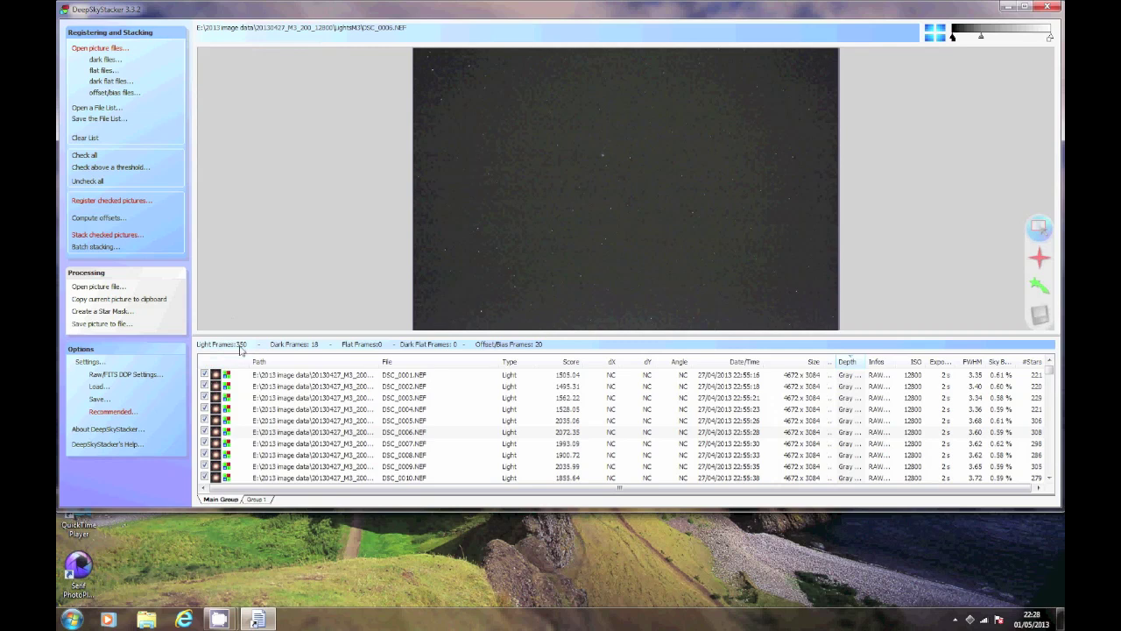
# Open the registration settings and turn off re-registering already registered pictures.
pyautogui.click(111, 201)
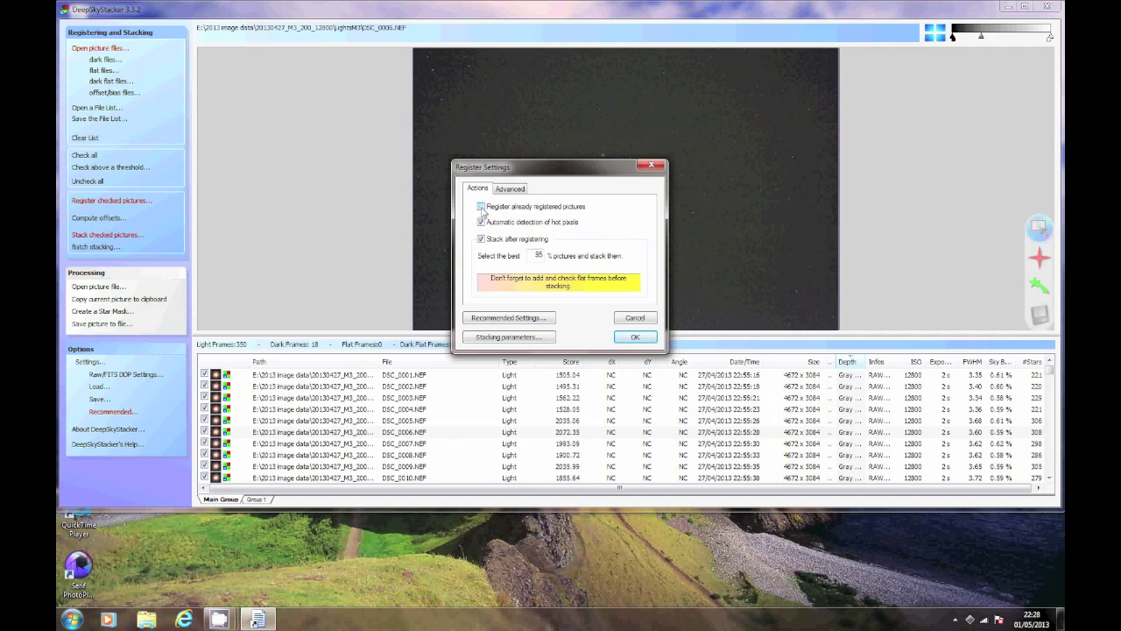
pyautogui.click(481, 207)
# Set the star detection threshold to 9% and confirm it detects 318 stars.
pyautogui.click(514, 191)
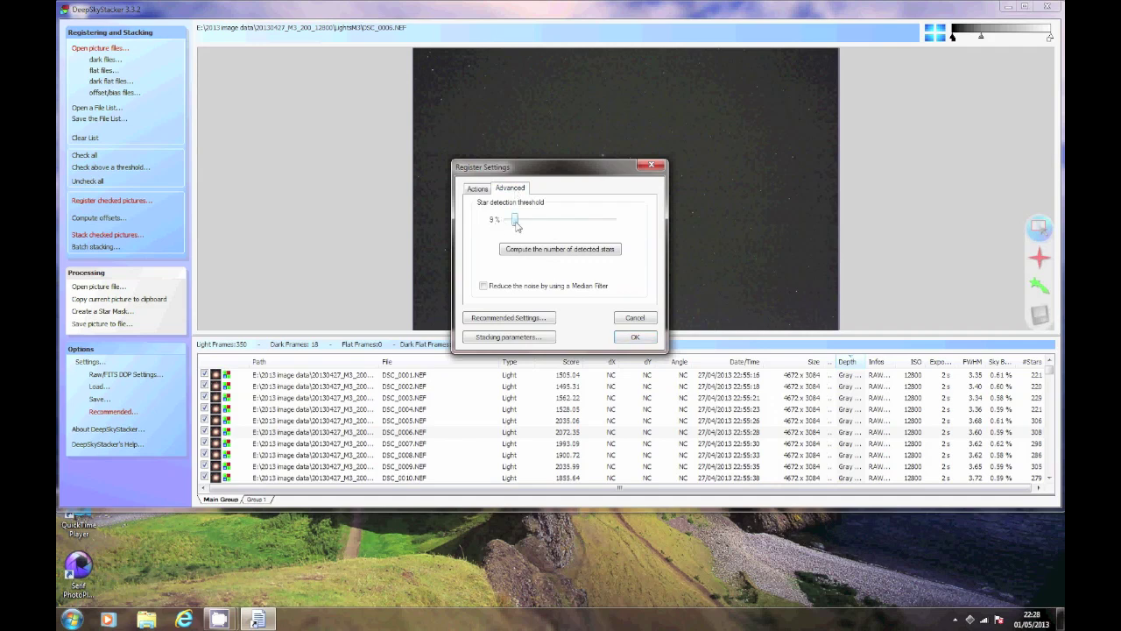
pyautogui.moveTo(515, 221)
pyautogui.mouseDown()
pyautogui.moveTo(527, 224)
pyautogui.moveTo(516, 224)
pyautogui.mouseUp()
pyautogui.click(530, 250)
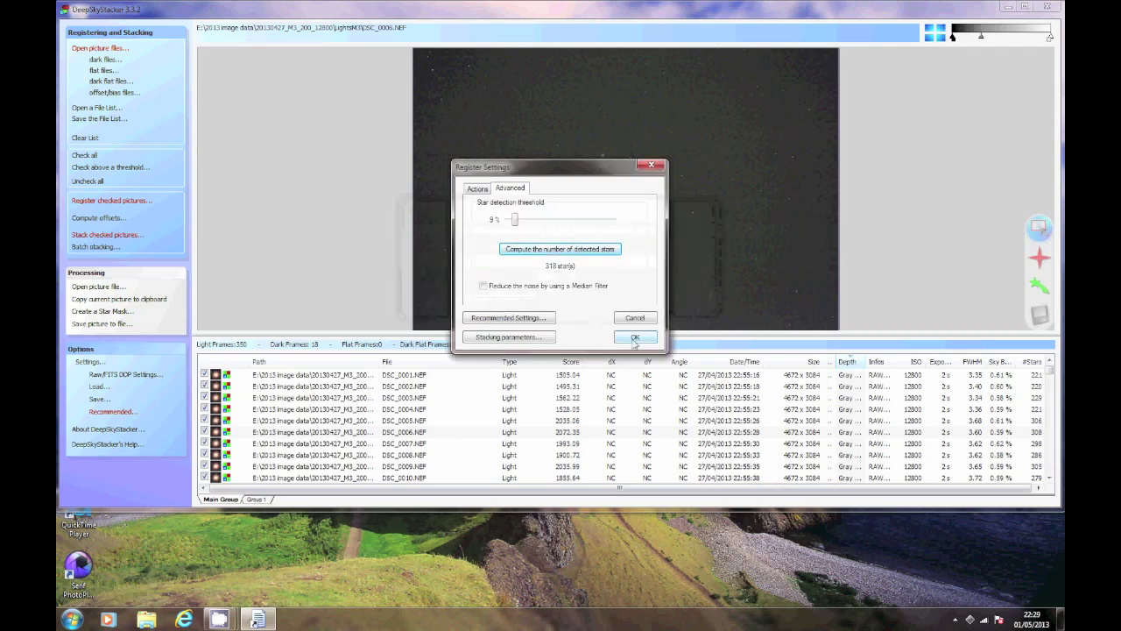
# Review the recommended settings and apply Sigma-Clipping combination for the light frames.
pyautogui.click(525, 318)
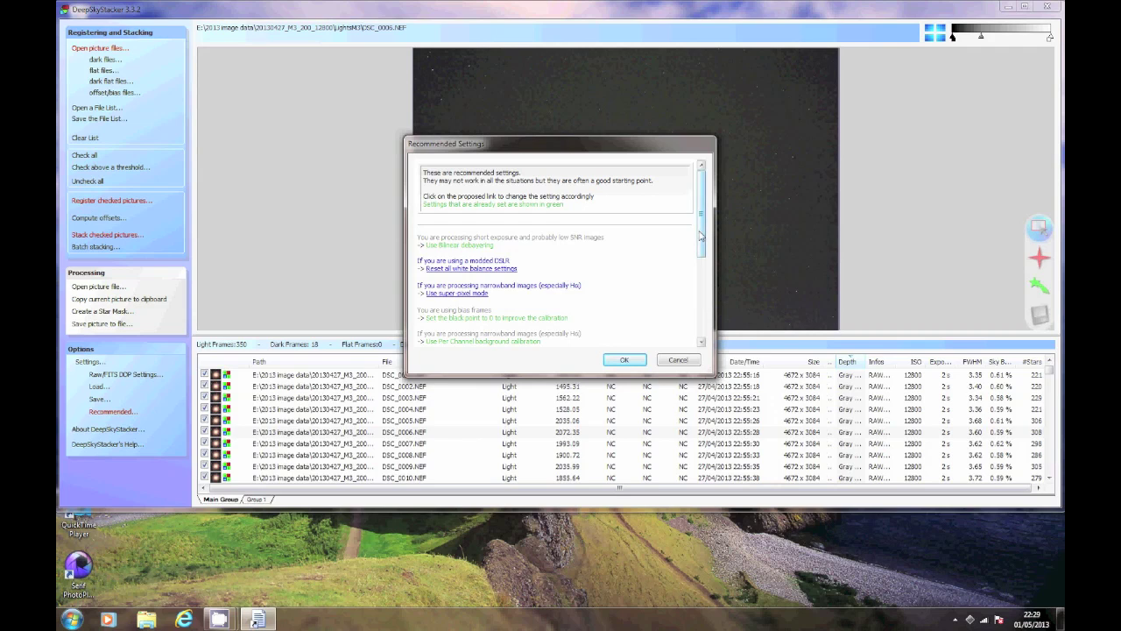
pyautogui.moveTo(703, 234); pyautogui.dragTo(705, 307)
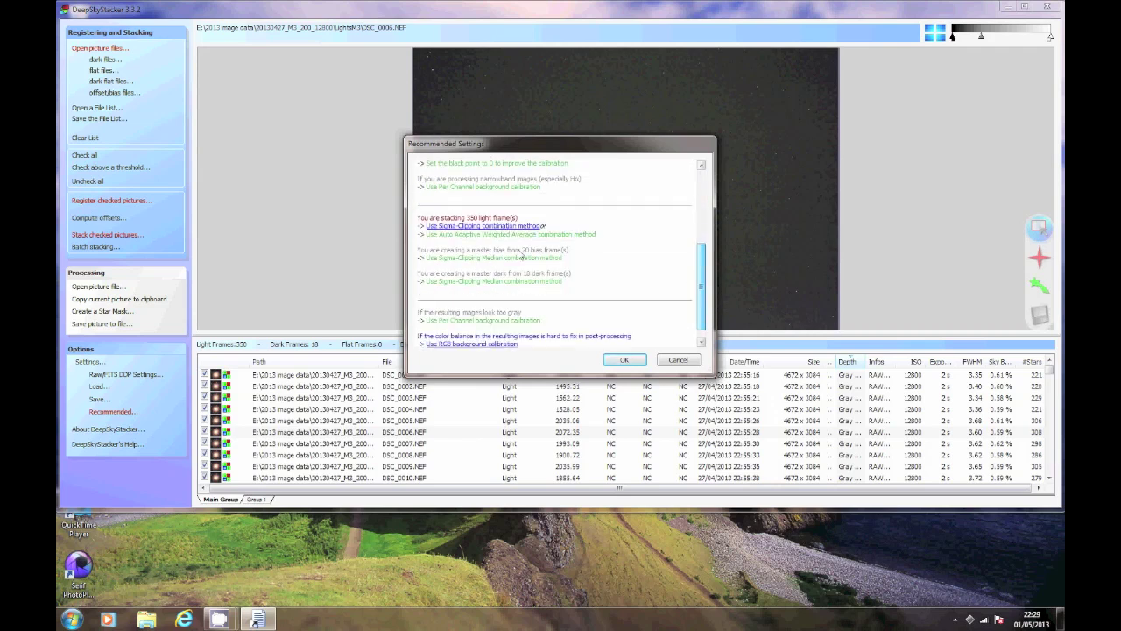
pyautogui.click(443, 229)
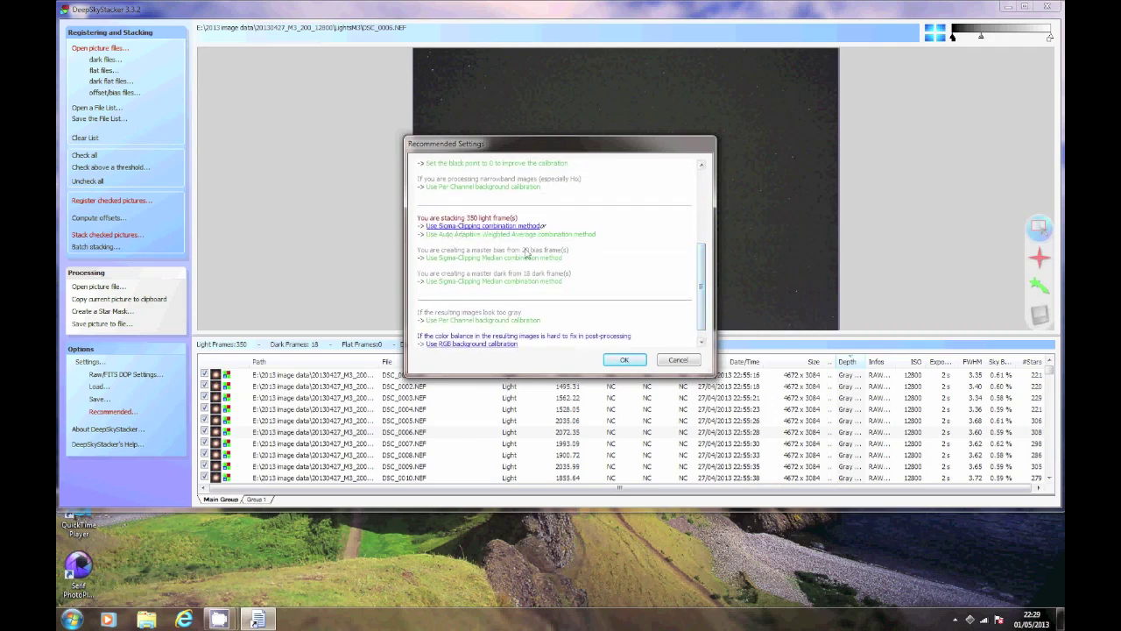
# Accept the recommended settings, review the stacking parameters, then cancel out of Register Settings.
pyautogui.click(624, 359)
pyautogui.click(520, 338)
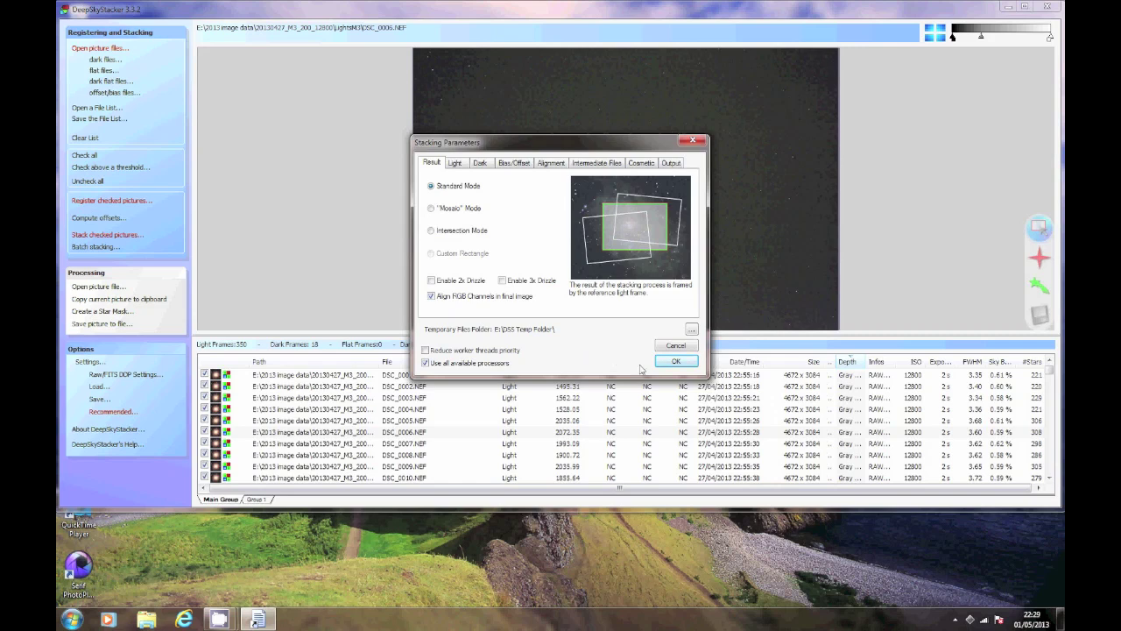
pyautogui.click(676, 347)
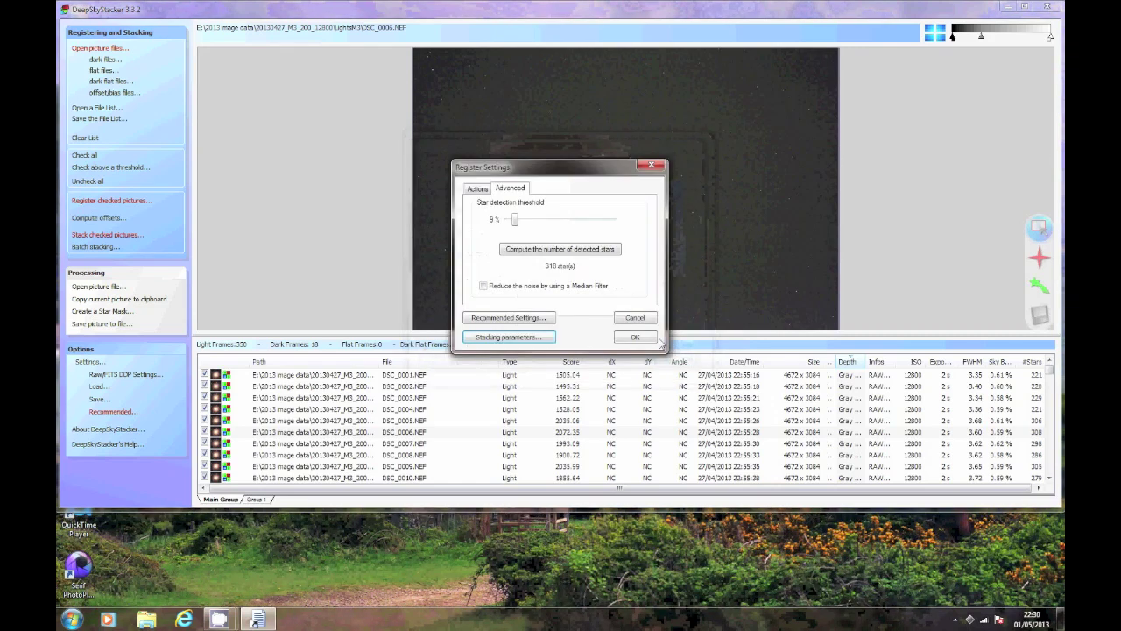
pyautogui.click(642, 321)
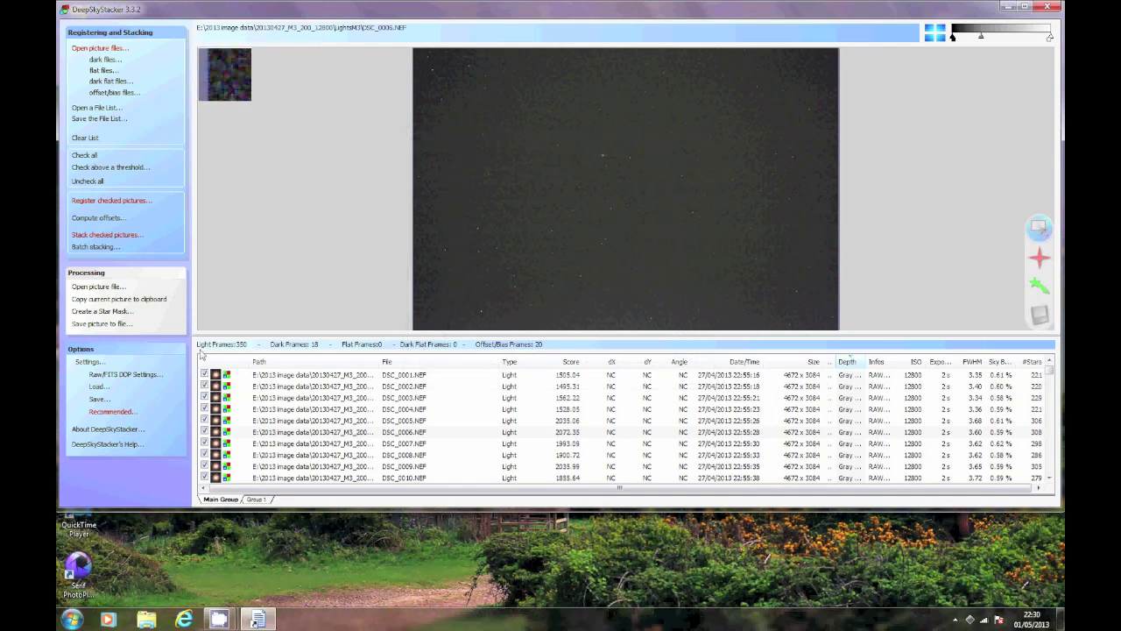
pyautogui.click(129, 377)
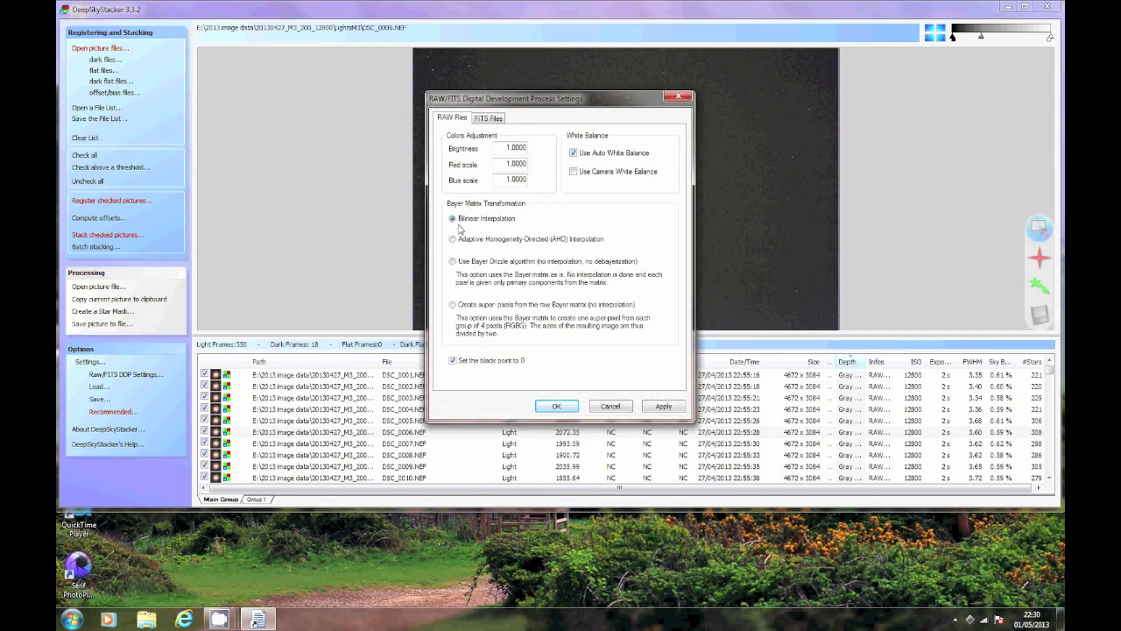
pyautogui.click(496, 120)
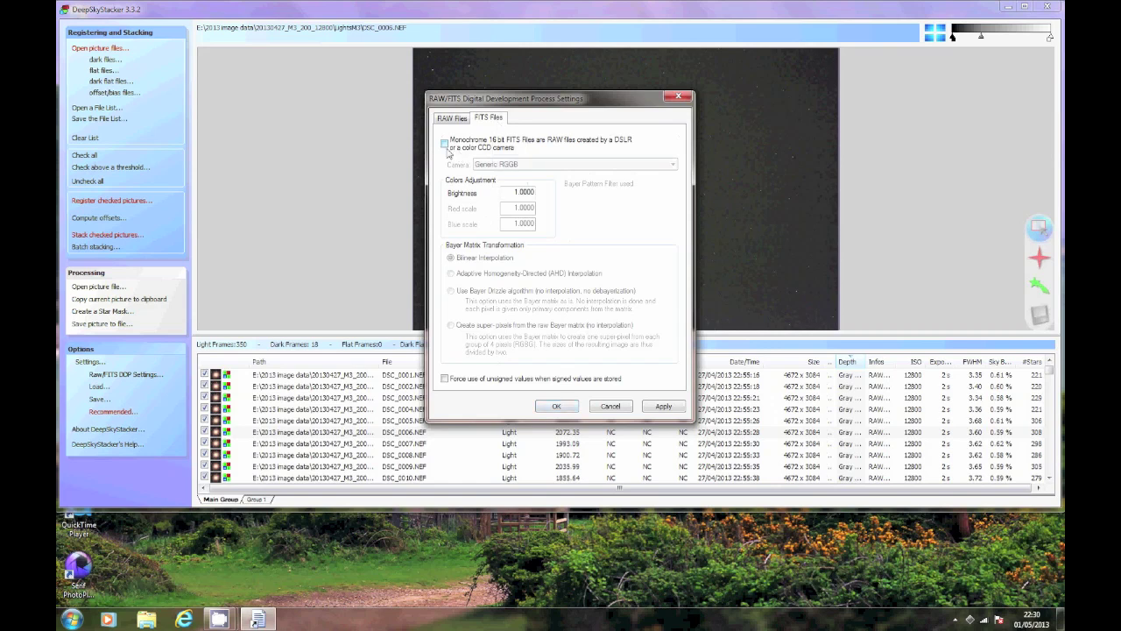
pyautogui.click(444, 145)
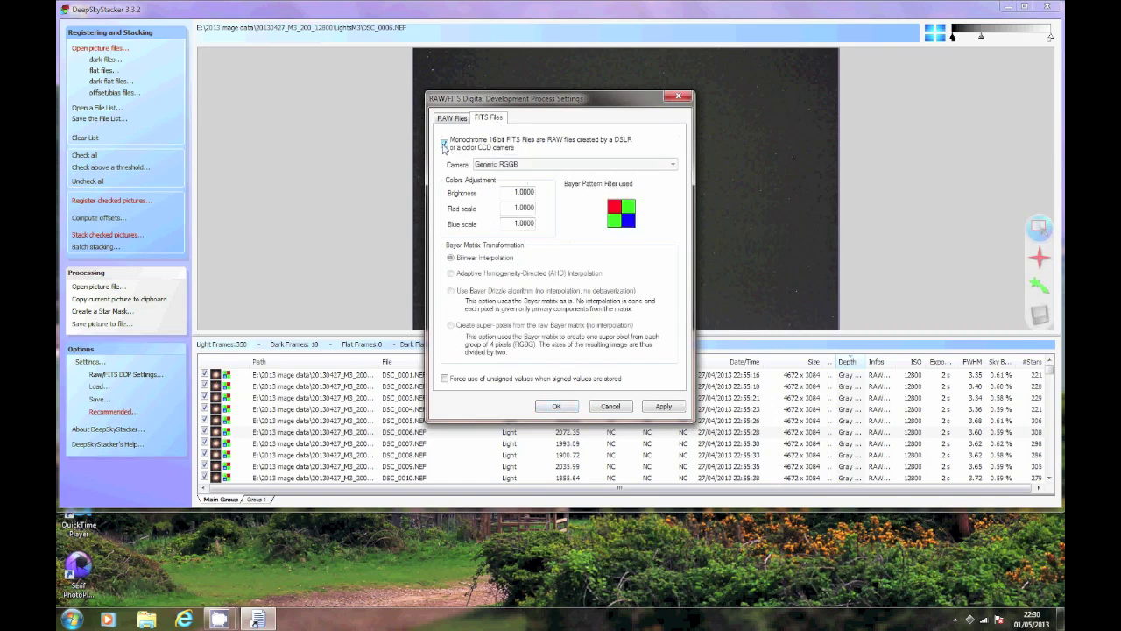
pyautogui.click(673, 167)
pyautogui.moveTo(671, 193)
pyautogui.mouseDown()
pyautogui.moveTo(674, 331)
pyautogui.moveTo(681, 181)
pyautogui.mouseUp()
pyautogui.click(624, 175)
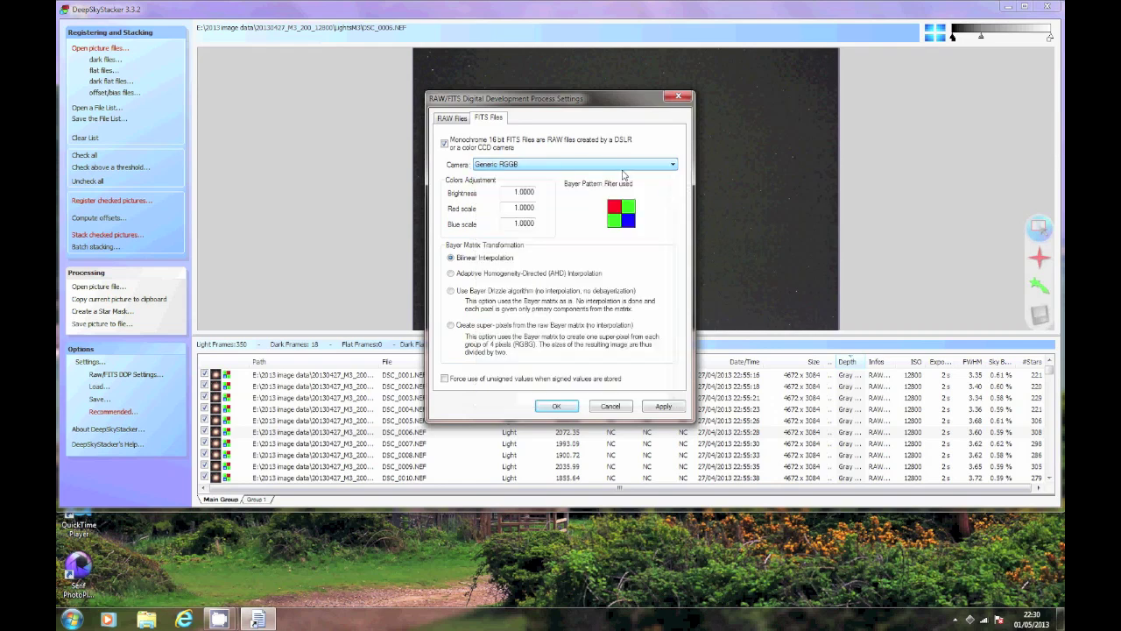
pyautogui.click(445, 145)
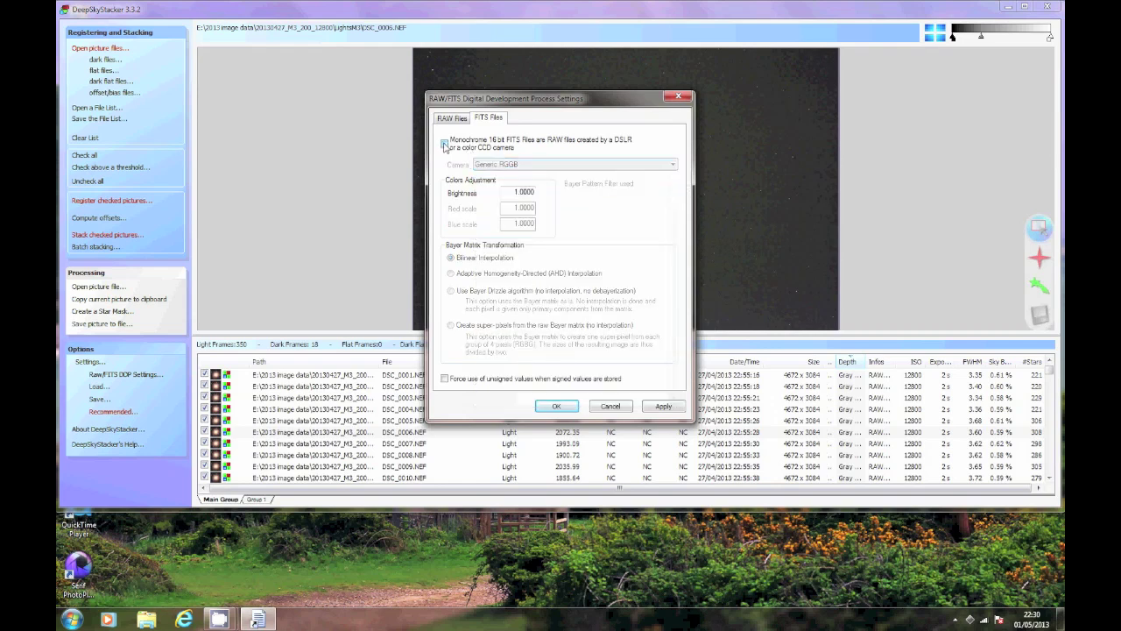
pyautogui.click(556, 405)
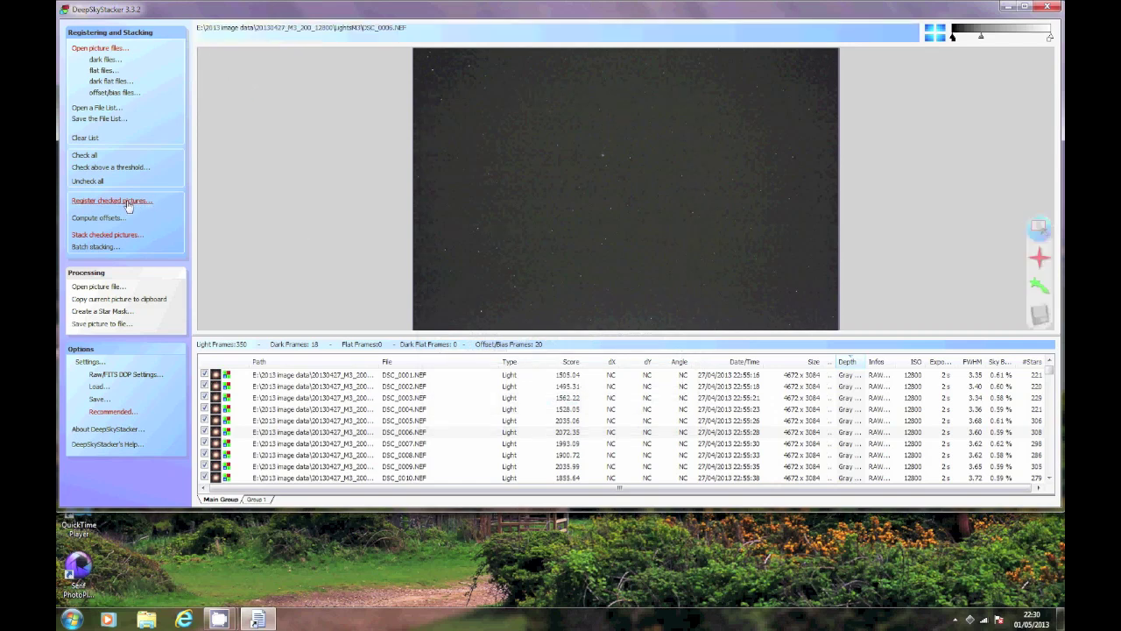
# Reopen Register Settings from Register checked pictures... in the left panel.
pyautogui.click(129, 203)
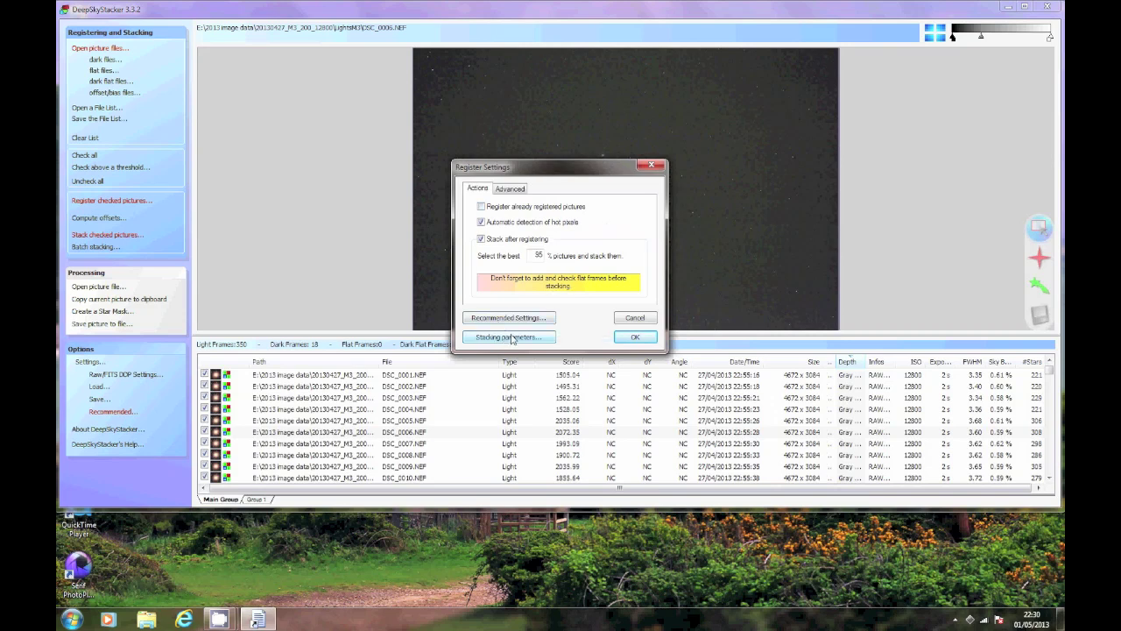
# Accept registration settings and review the summary: 350 lights (11 mn 40 s), 20 offsets, 18 darks, no flats.
pyautogui.click(634, 337)
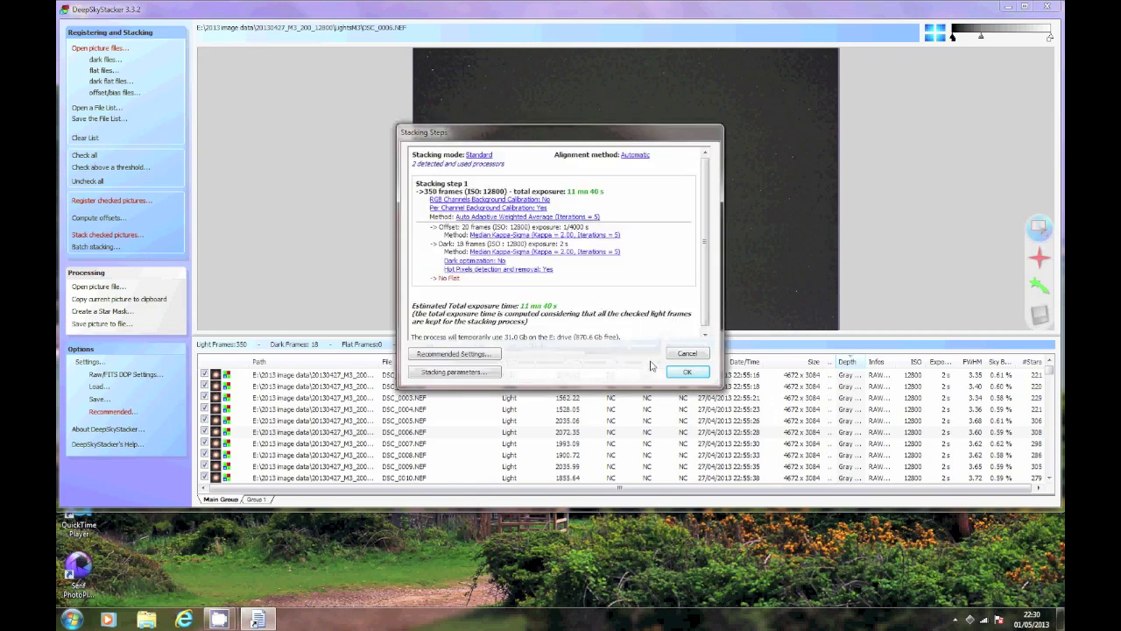
pyautogui.scroll(-1, 700, 308)
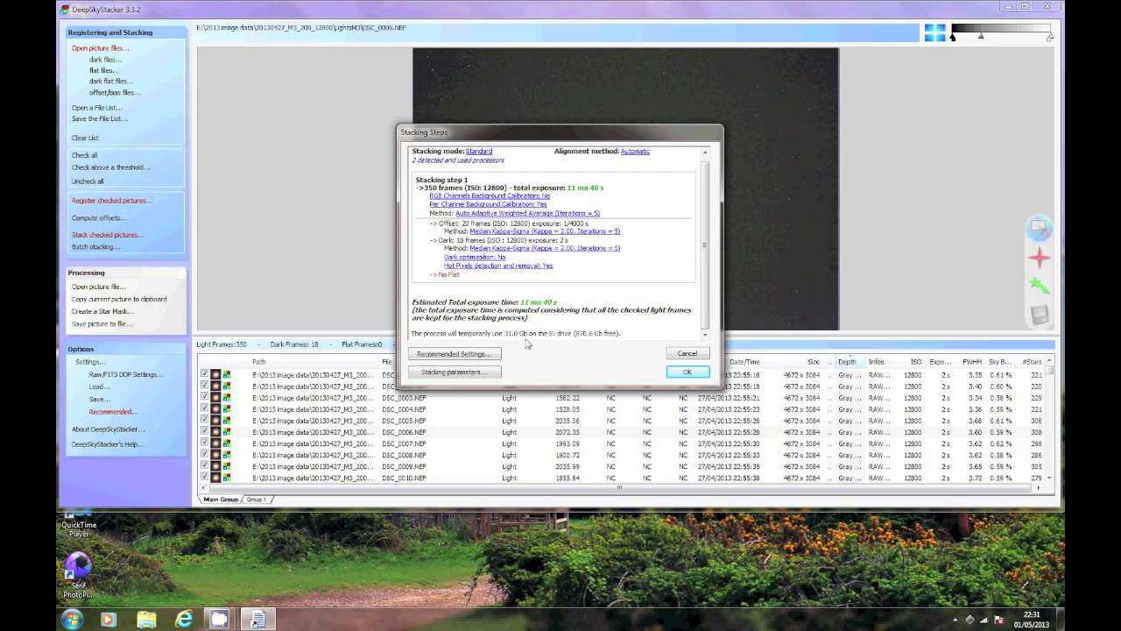
# Register and stack the frames, producing Autosave.tif from 343 frames totalling 11 mn 26 s.
pyautogui.click(685, 373)
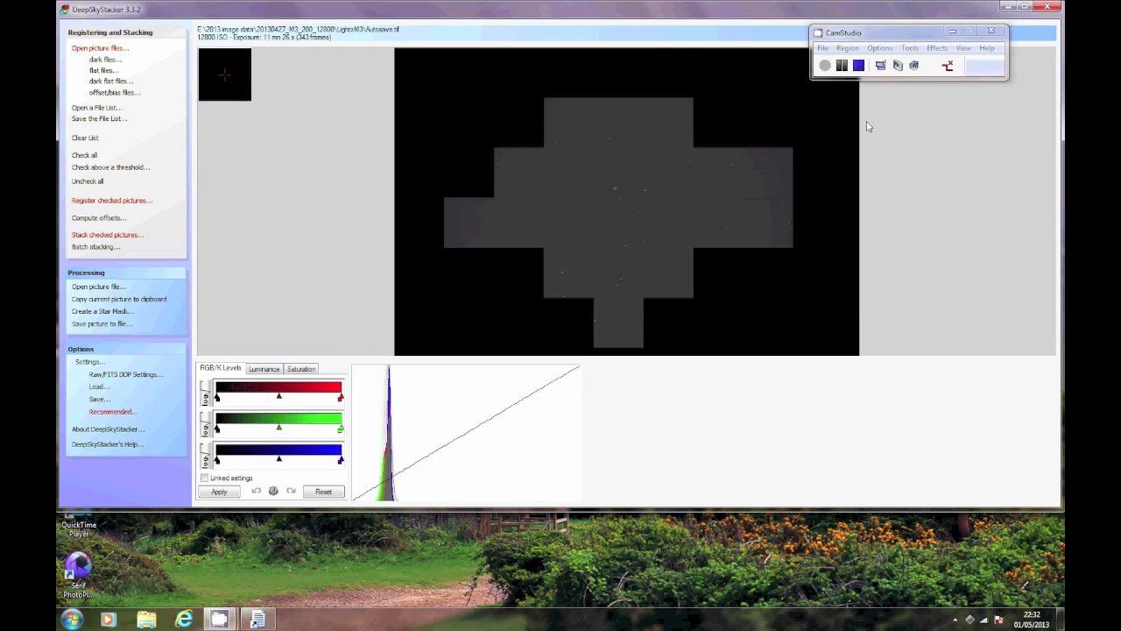
# Bring the stacked Autosave.tif forward, zoom in on the cluster's stars, then zoom back out slightly.
pyautogui.click(761, 71)
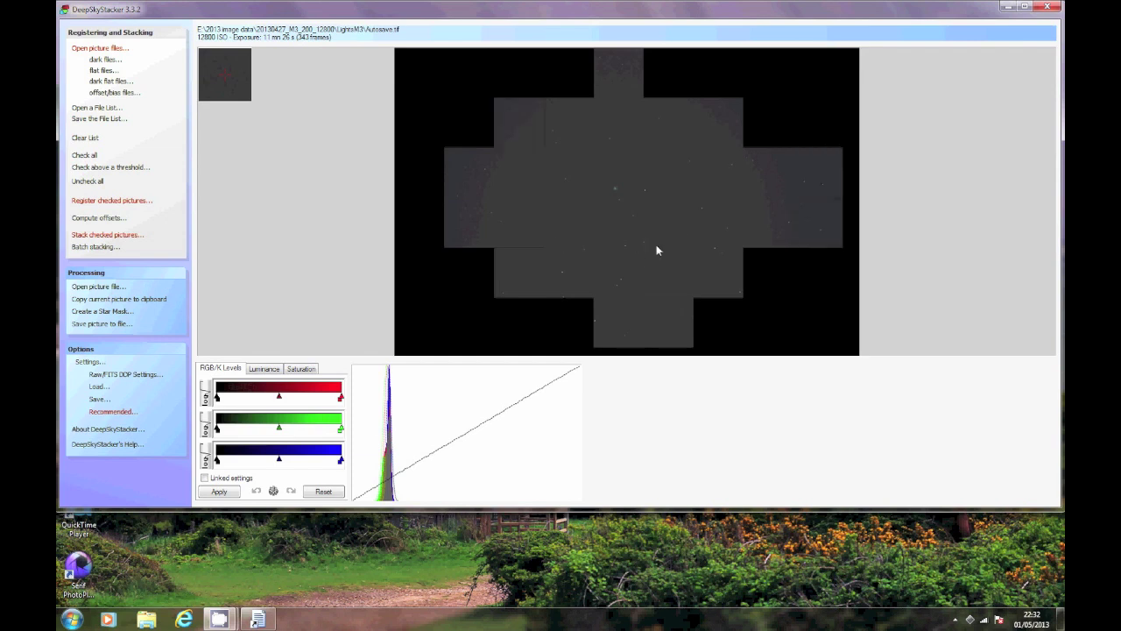
pyautogui.scroll(2, 640, 226)
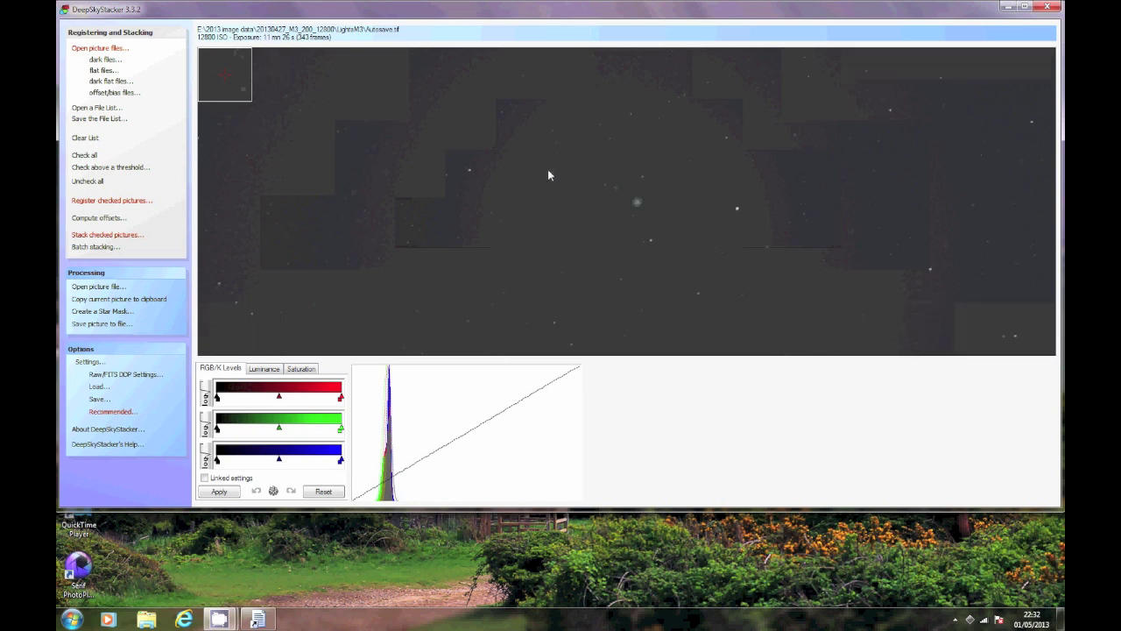
pyautogui.scroll(1, 641, 211)
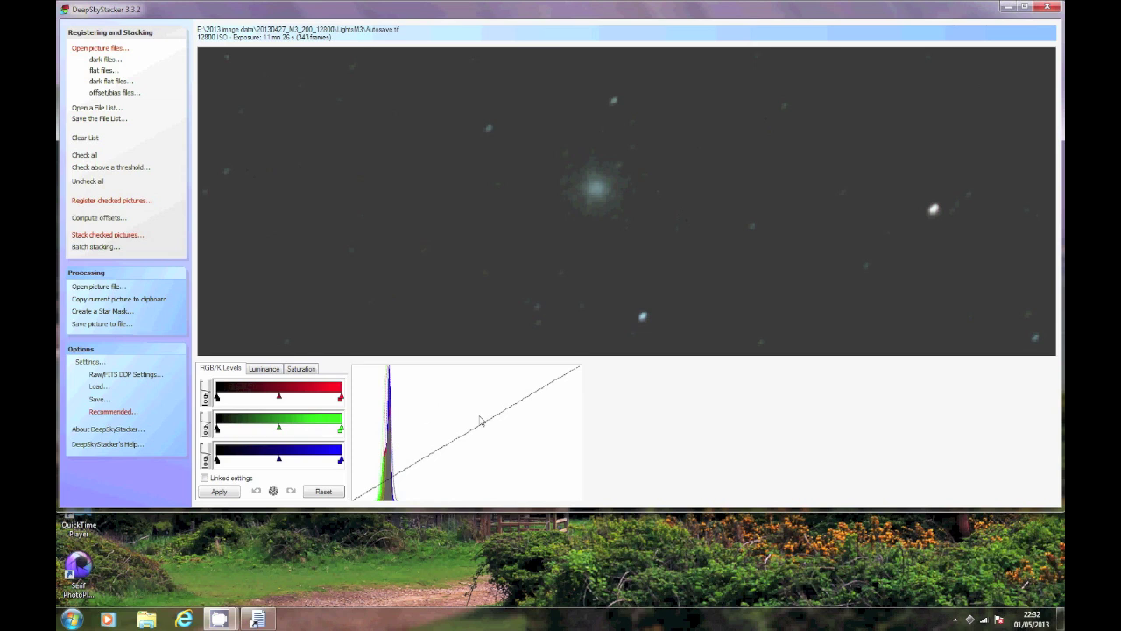
pyautogui.scroll(-1, 602, 277)
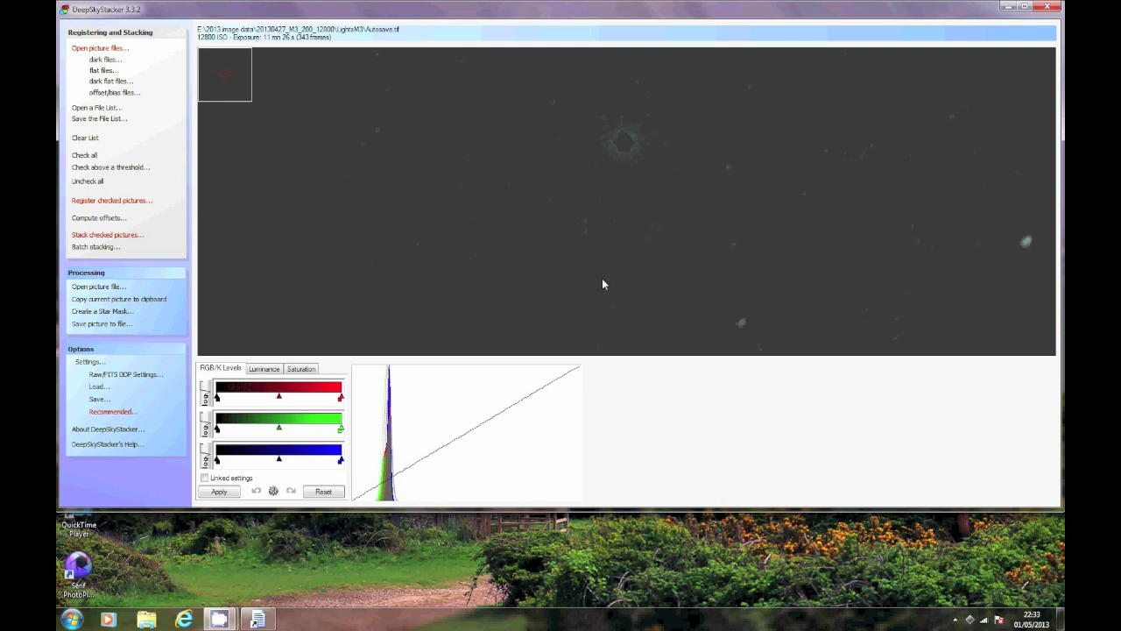
pyautogui.scroll(-1, 602, 279)
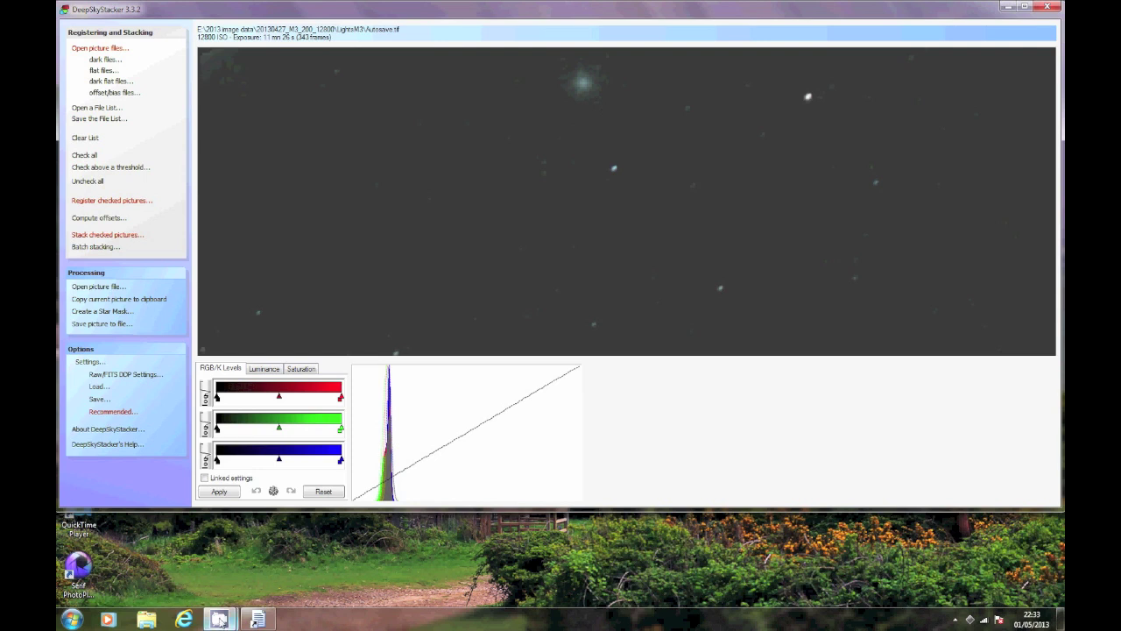
pyautogui.moveTo(220, 619)
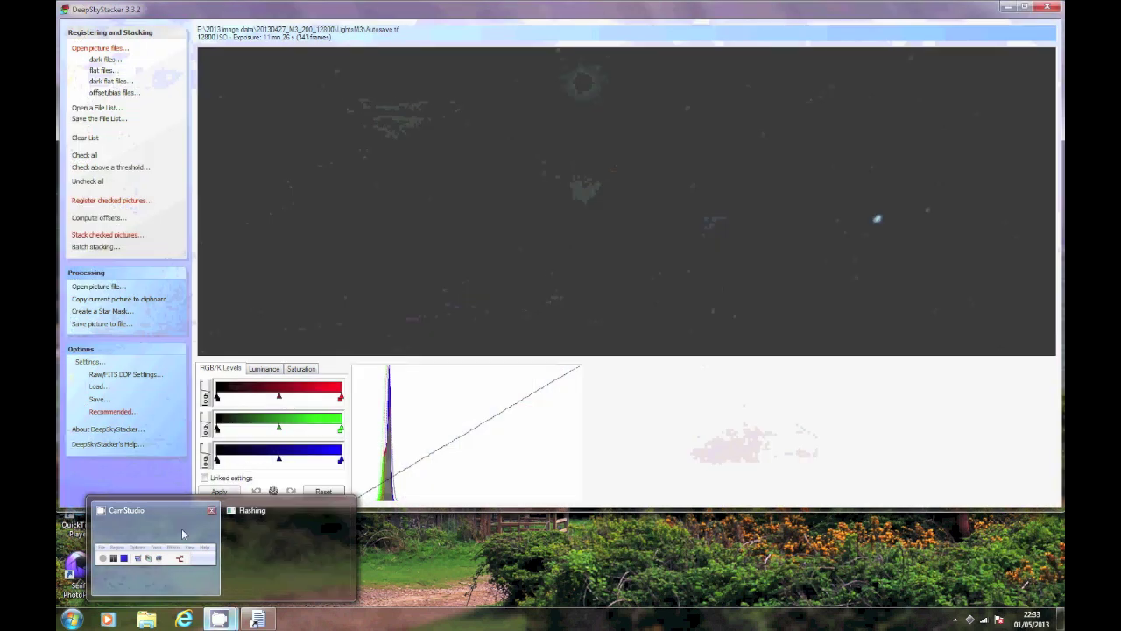
pyautogui.moveTo(180, 526)
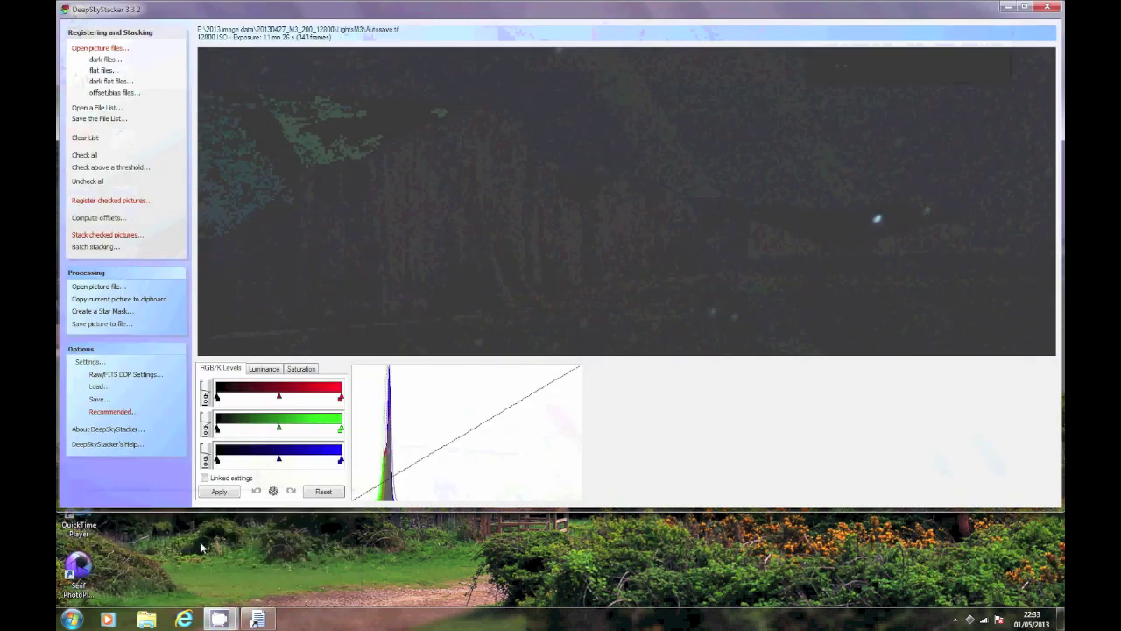